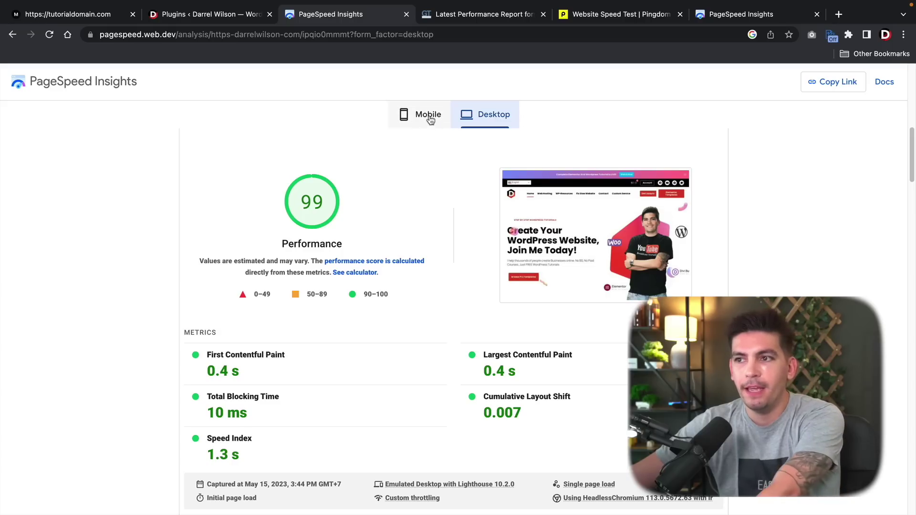
# Review the site's mobile and desktop PageSpeed Insights scores, its GTmetrix report and its Pingdom speed test results
pyautogui.click(428, 117)
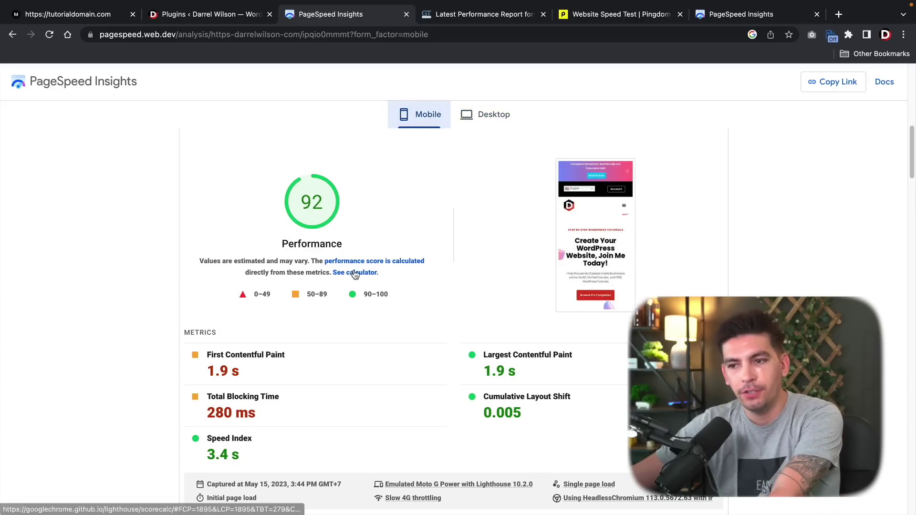
pyautogui.moveTo(261, 415); pyautogui.dragTo(204, 417)
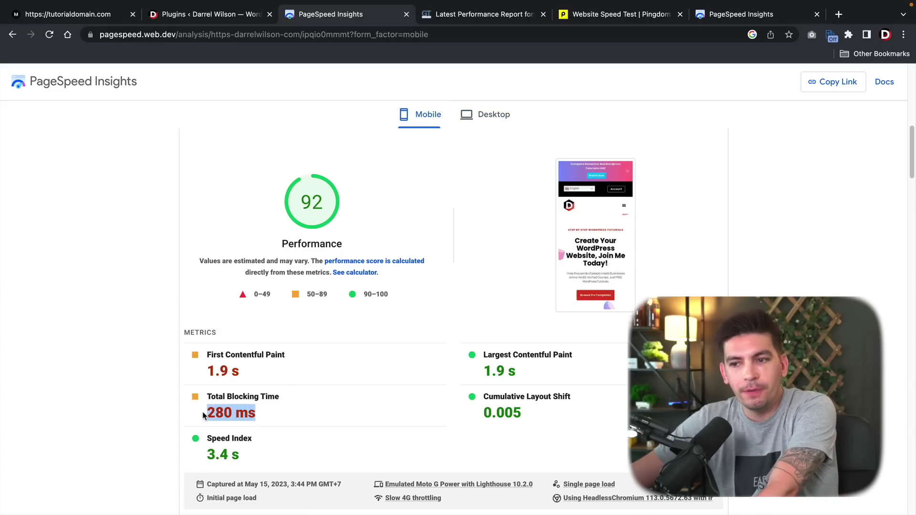
pyautogui.click(482, 117)
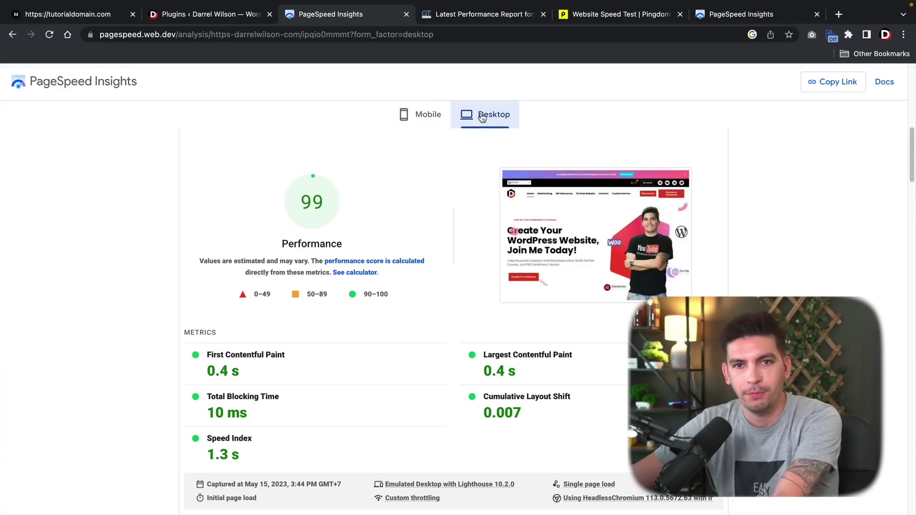
pyautogui.click(463, 18)
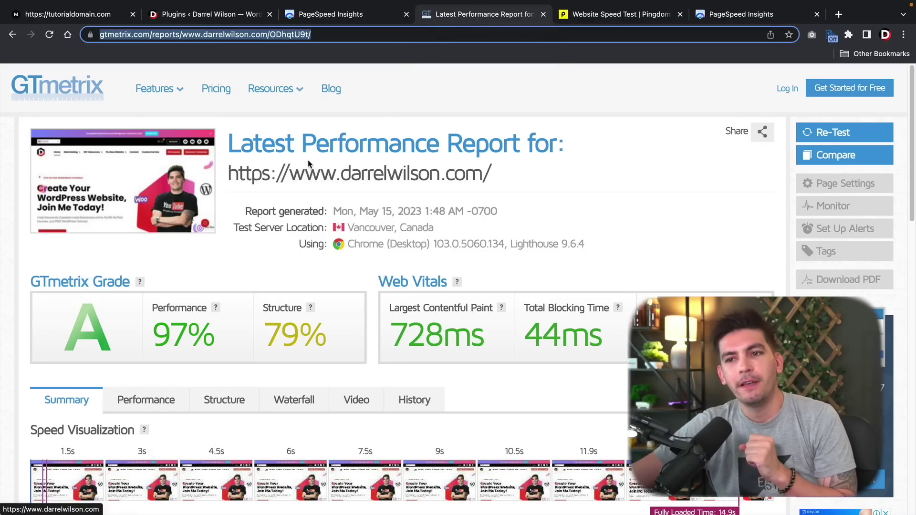
pyautogui.click(562, 19)
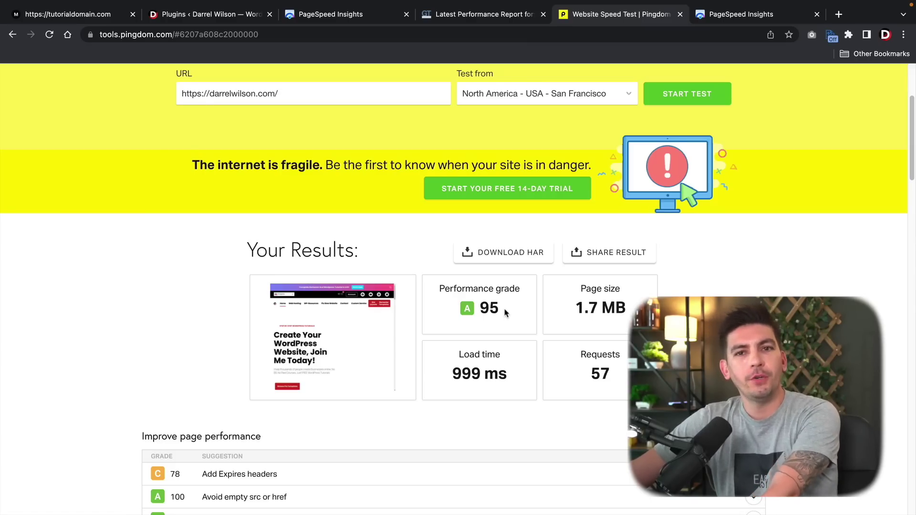
# Open the page for adding new plugins in the WordPress admin of tutorialdomain.com
pyautogui.click(84, 14)
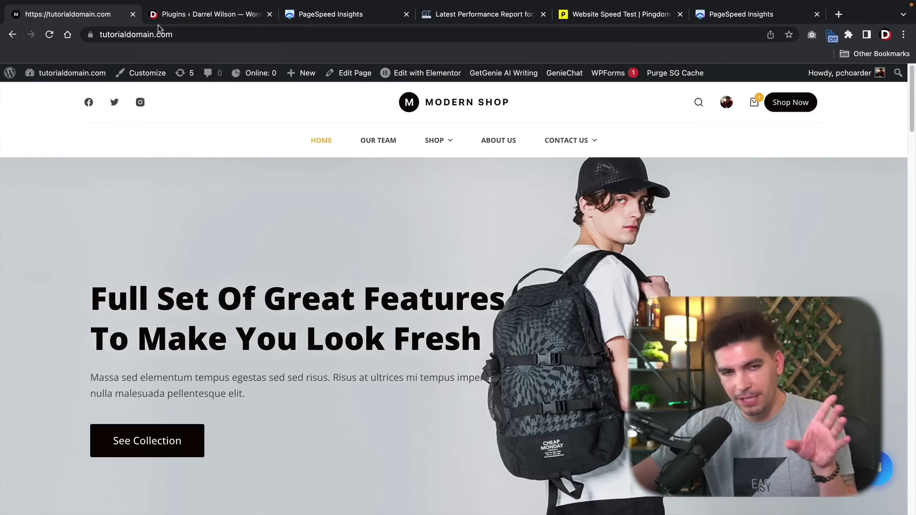
pyautogui.moveTo(97, 79)
pyautogui.click(82, 94)
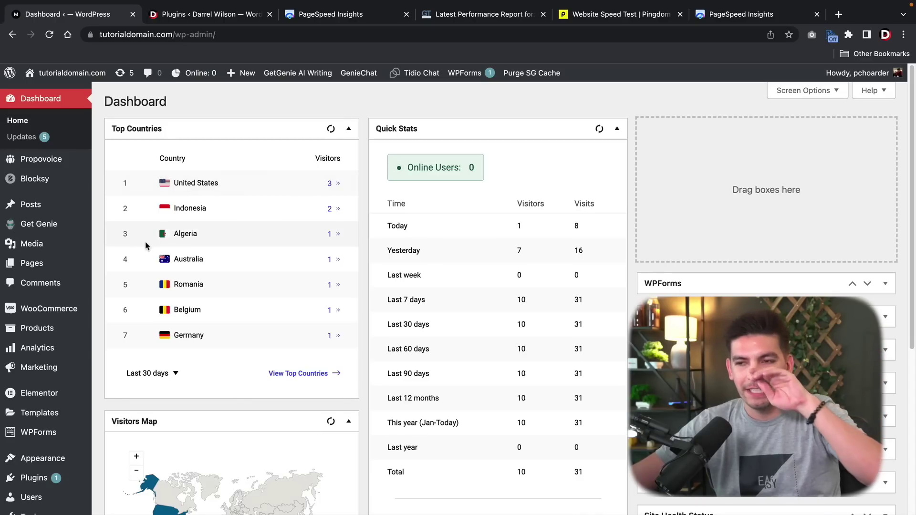
pyautogui.scroll(-2, 34, 334)
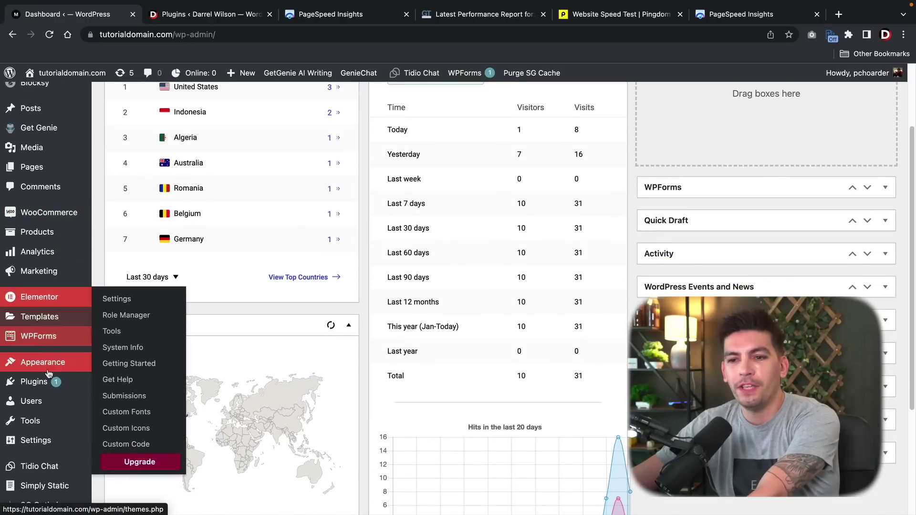
pyautogui.click(138, 406)
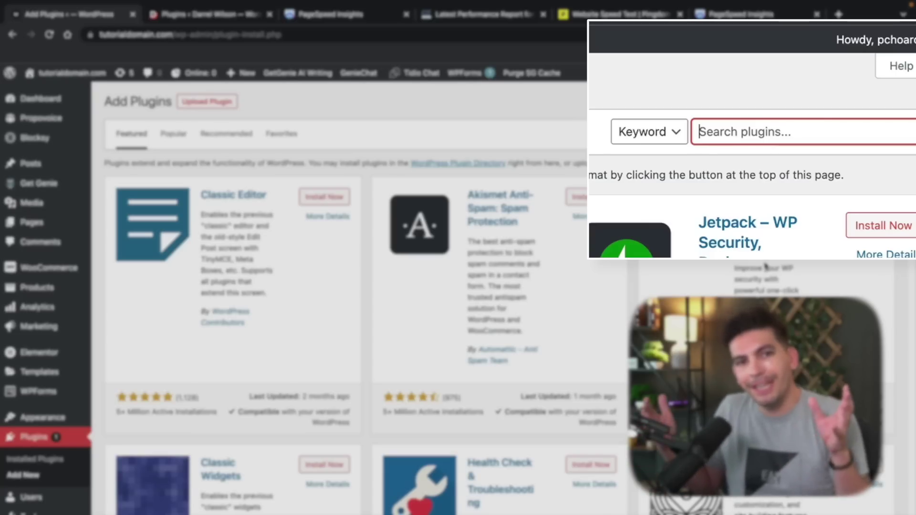
# Search the plugin directory for "accel", and install and activate Seraphinite Accelerator
pyautogui.write('accel')
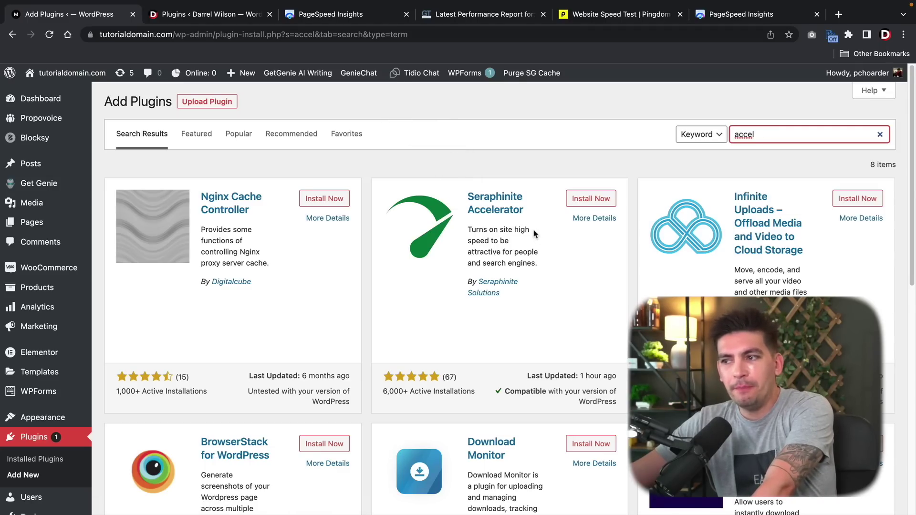
pyautogui.click(587, 205)
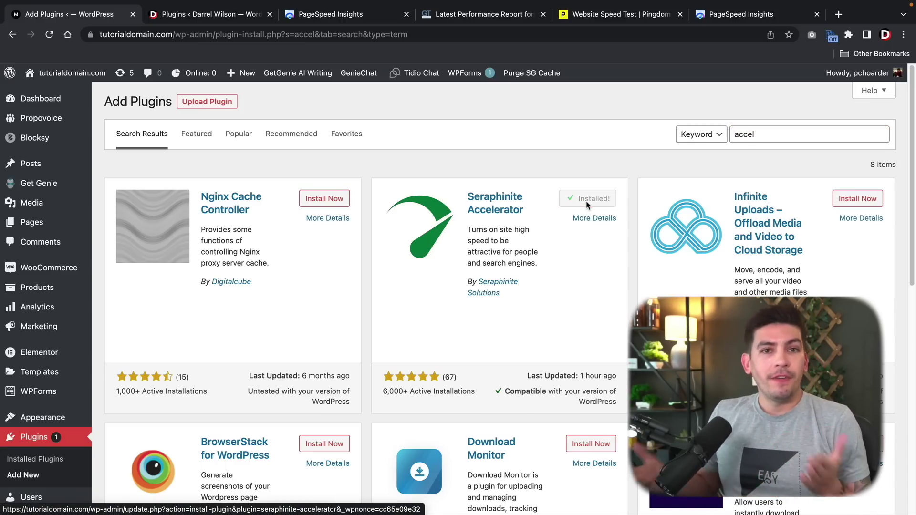
pyautogui.click(587, 201)
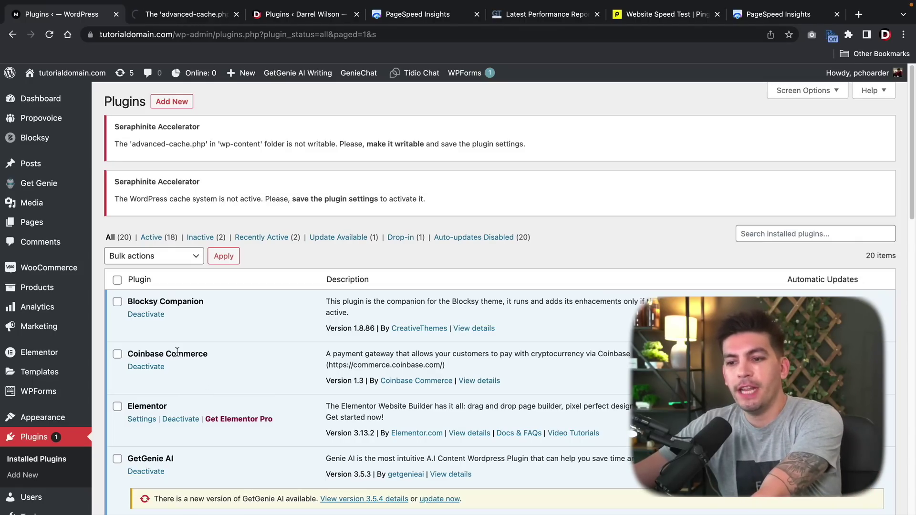
# Download the free extended version of the Accelerator plugin from the vendor's website, allowing multiple file downloads
pyautogui.scroll(-6, 177, 351)
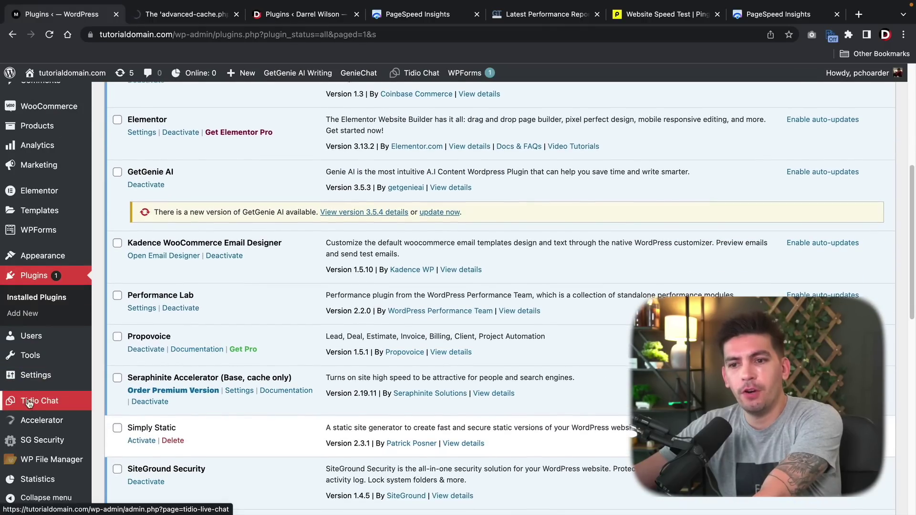
pyautogui.click(42, 421)
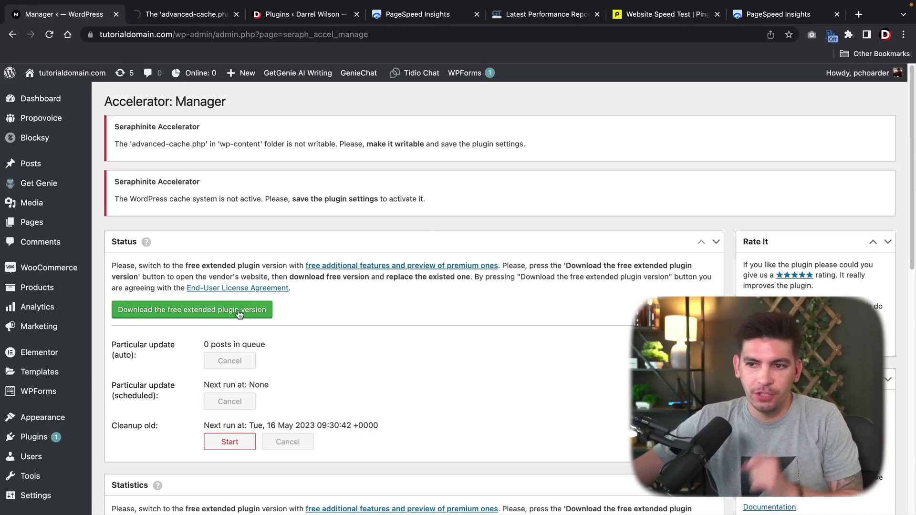
pyautogui.click(190, 314)
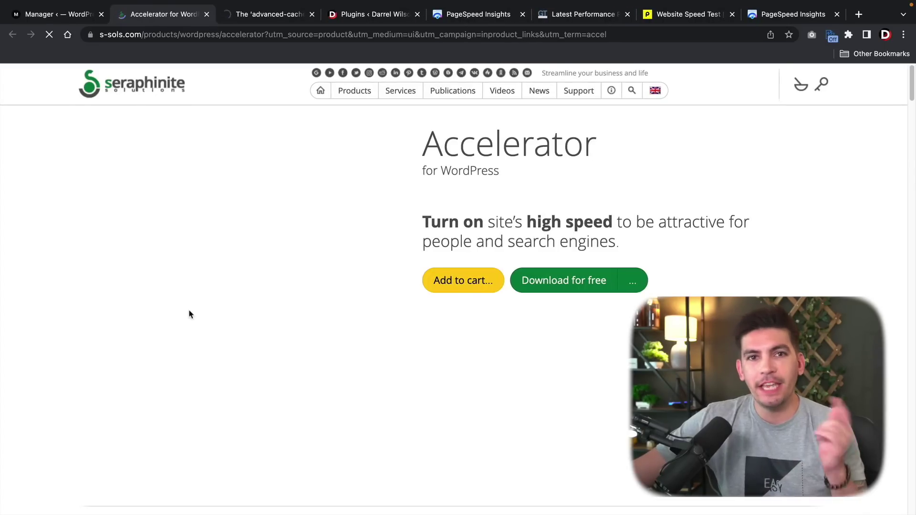
pyautogui.click(583, 280)
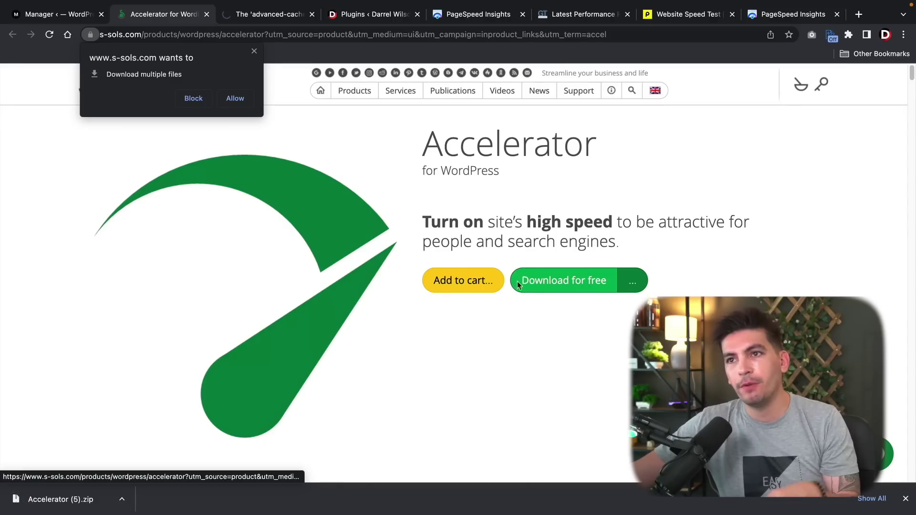
pyautogui.click(233, 98)
# Choose Accelerator (6).zip from the Downloads folder as the plugin file to upload in WordPress
pyautogui.click(58, 14)
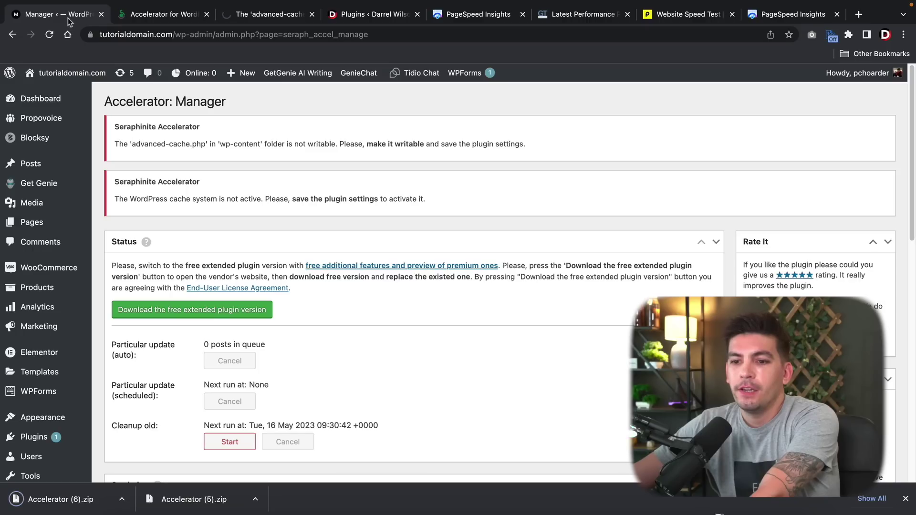
pyautogui.moveTo(56, 436)
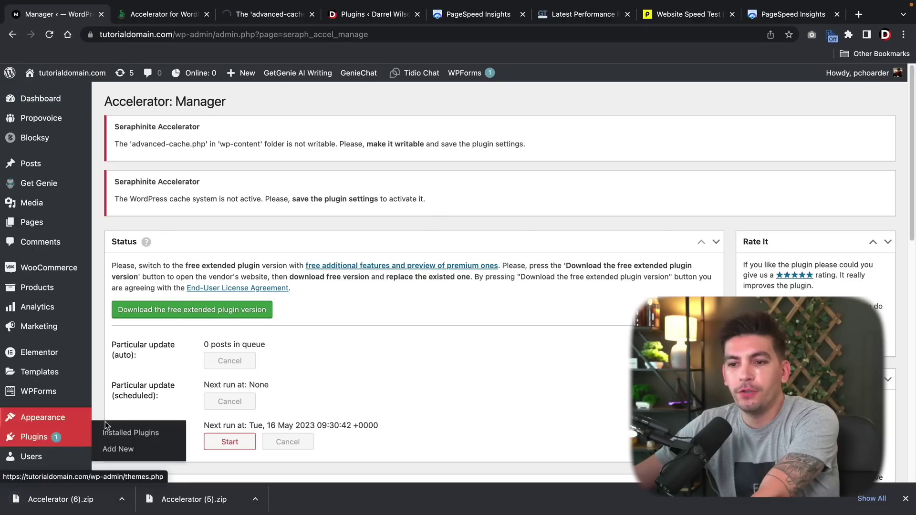
pyautogui.click(115, 449)
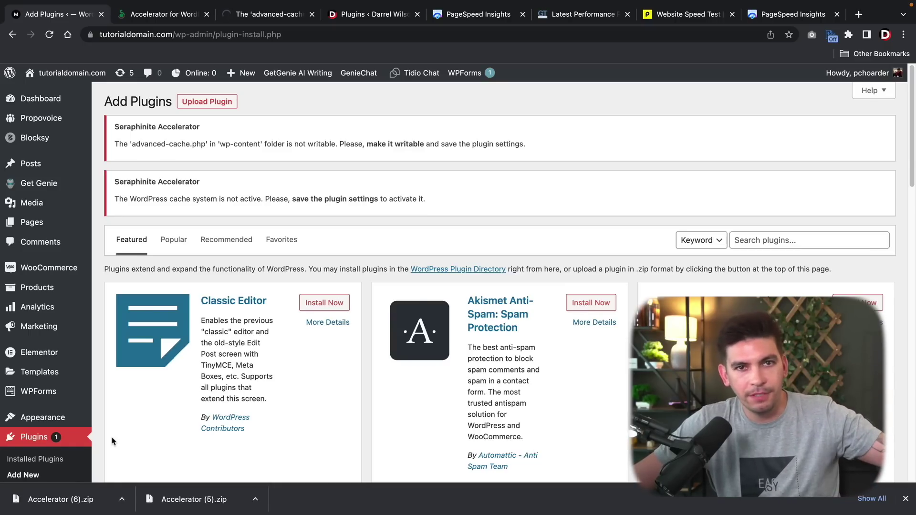
pyautogui.click(219, 102)
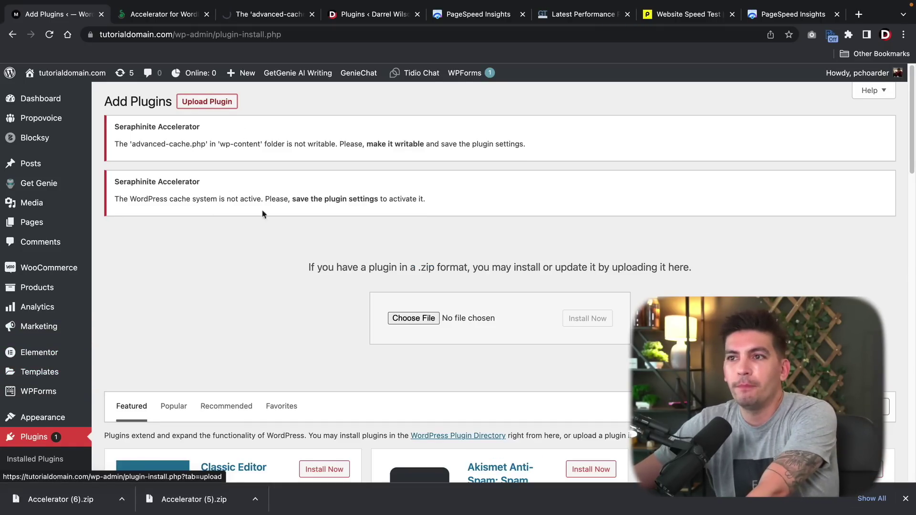
pyautogui.click(415, 318)
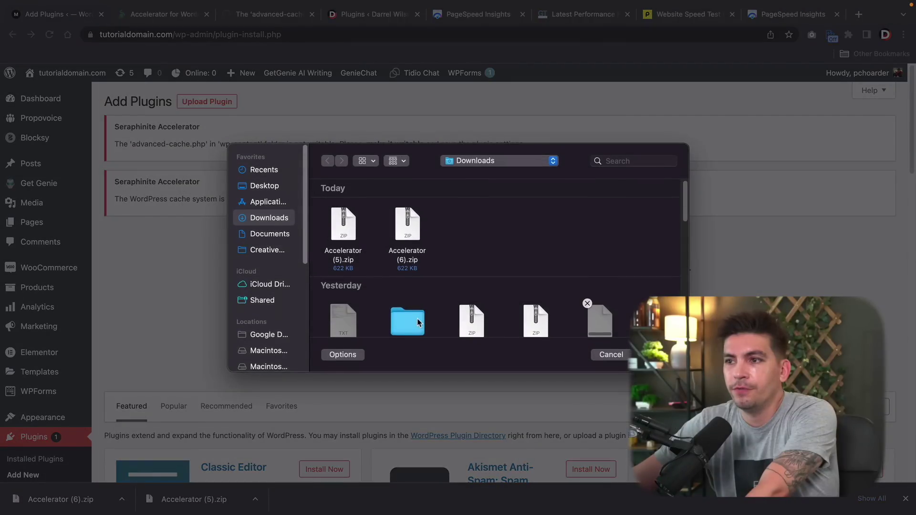
pyautogui.click(407, 224)
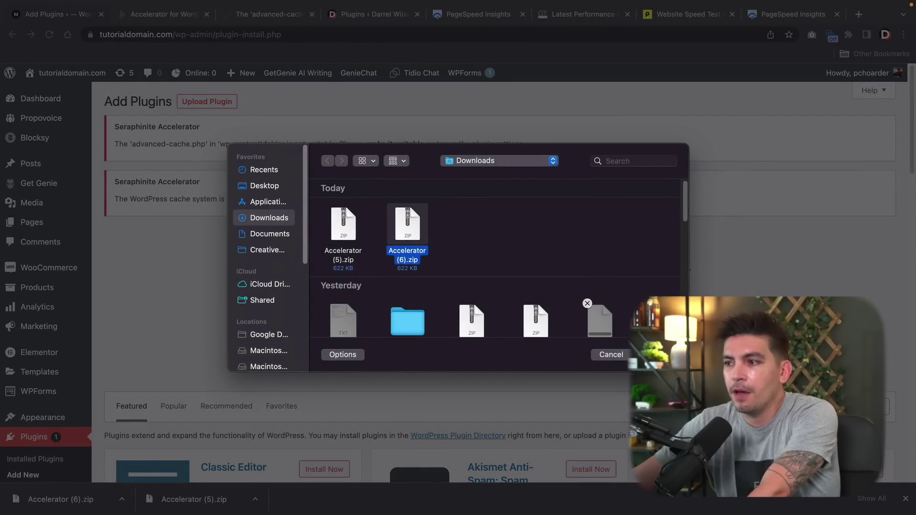
pyautogui.press('Return')
# Install the uploaded plugin, replacing the current Seraphinite Accelerator with the extended version, and activate it
pyautogui.click(583, 318)
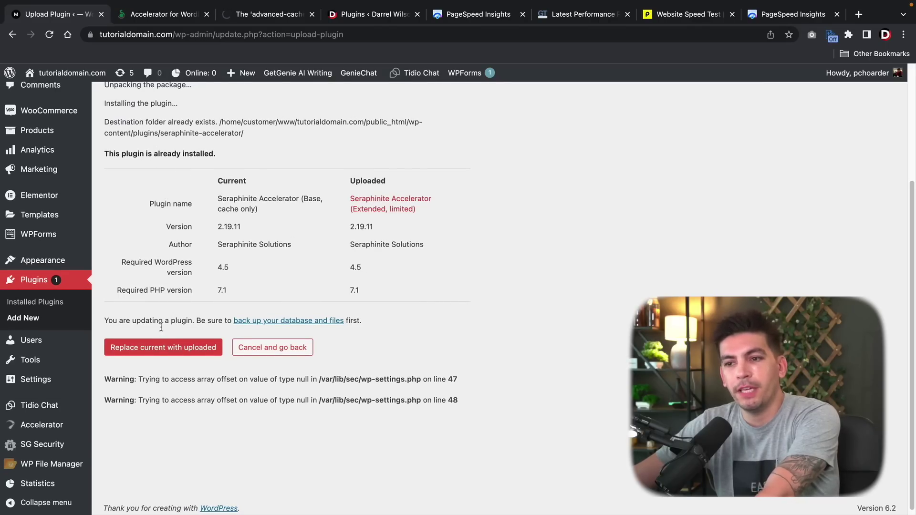
pyautogui.click(127, 356)
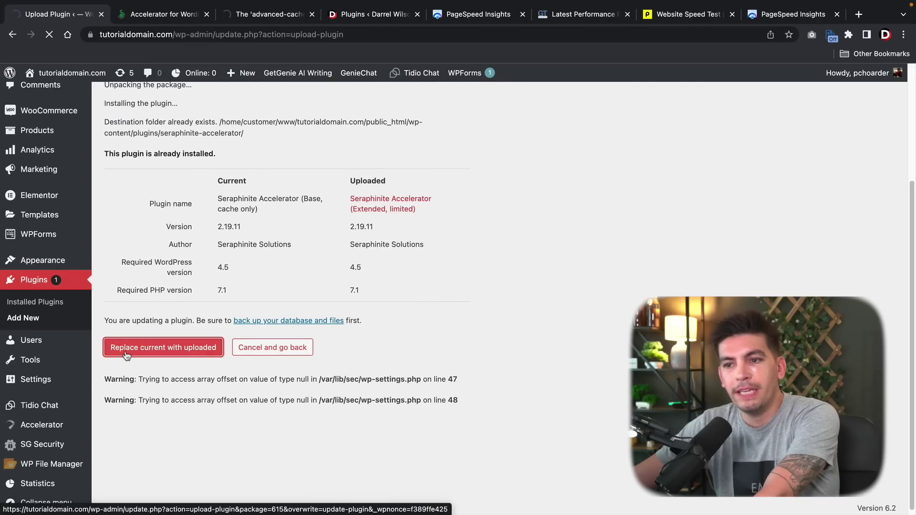
pyautogui.click(135, 317)
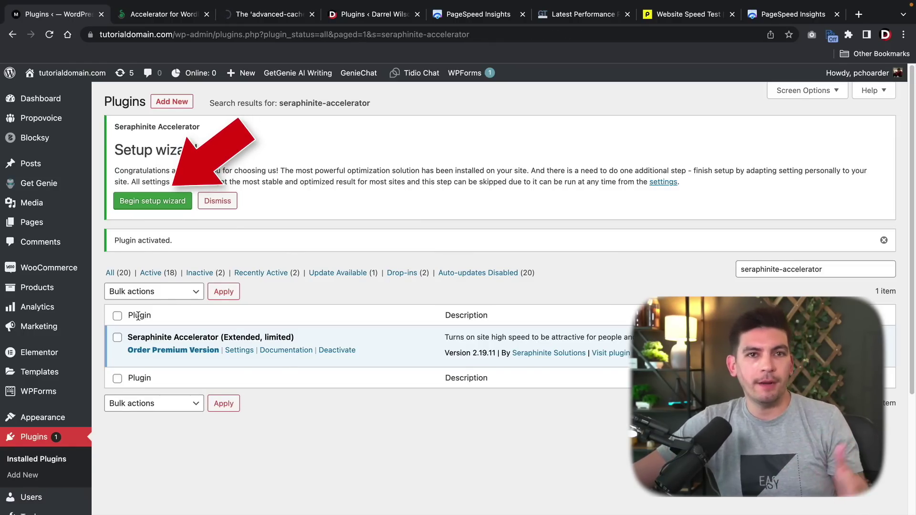
# Start the Accelerator setup wizard and choose Full functionality as the needed functionality
pyautogui.click(151, 202)
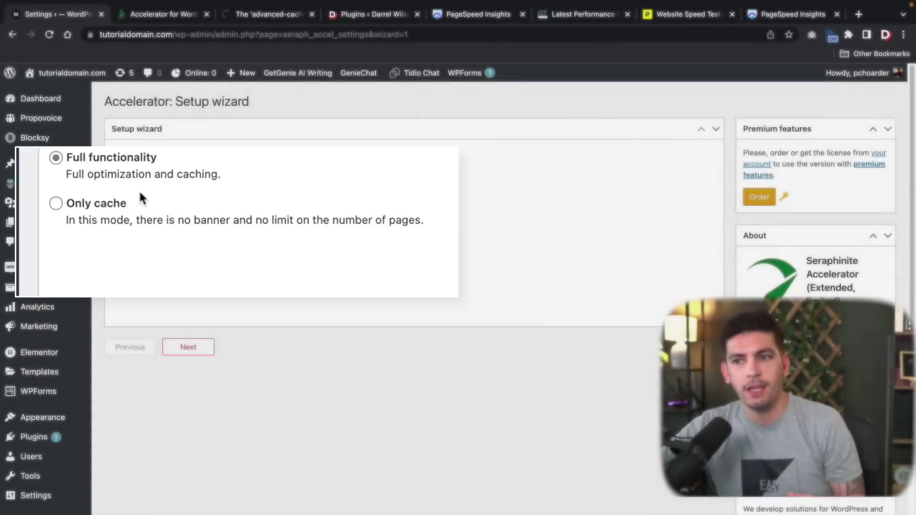
pyautogui.click(129, 212)
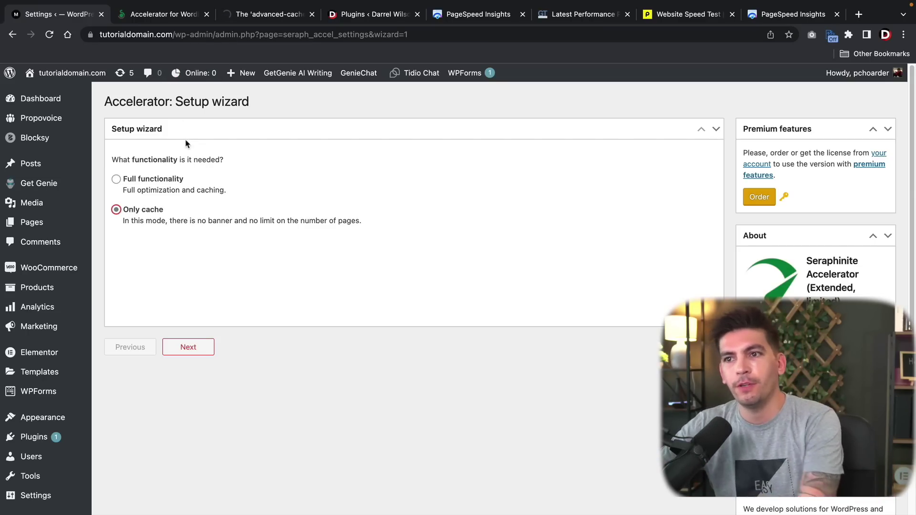
pyautogui.click(146, 182)
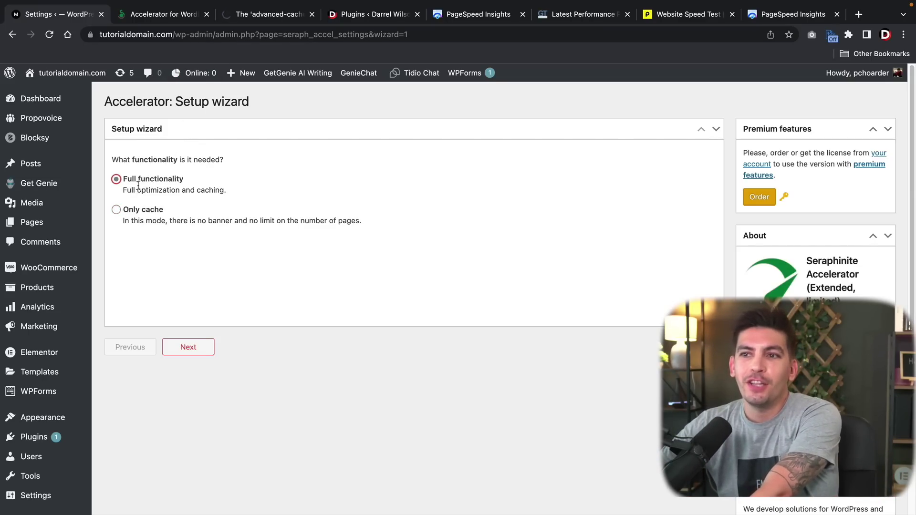
pyautogui.click(200, 352)
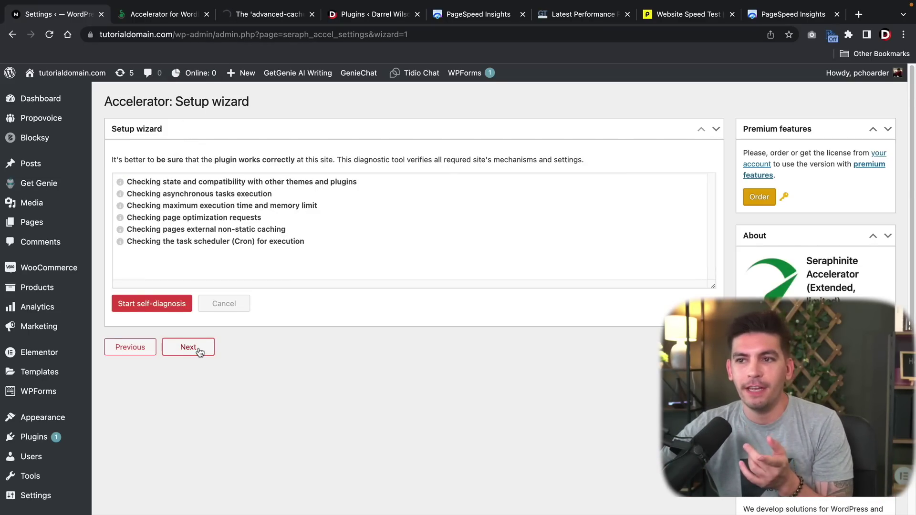
# Run the wizard's self-diagnosis and review its maximum execution time and memory limit check
pyautogui.click(182, 306)
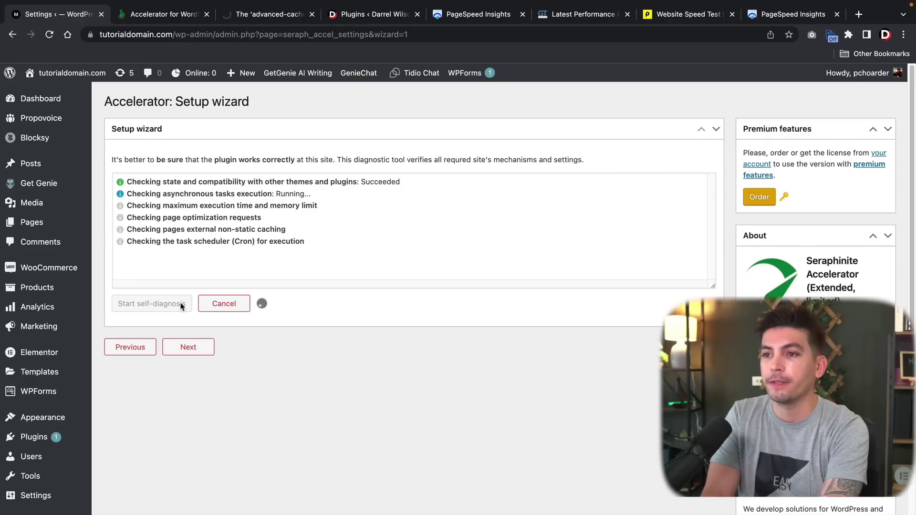
pyautogui.scroll(-1, 182, 306)
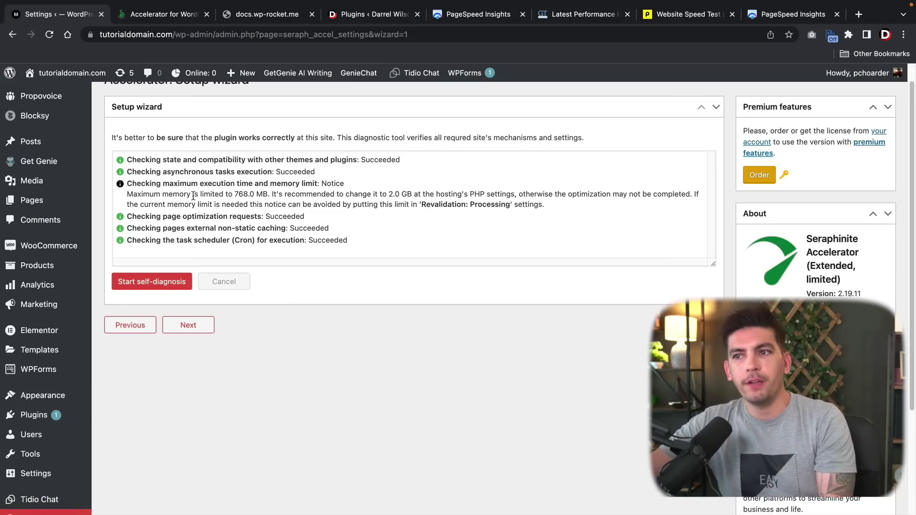
pyautogui.moveTo(167, 194); pyautogui.dragTo(279, 191)
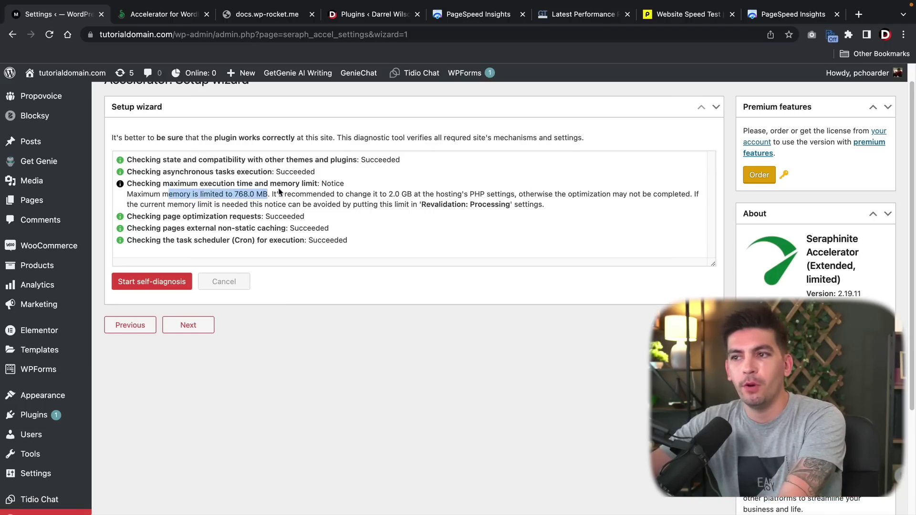
pyautogui.click(376, 191)
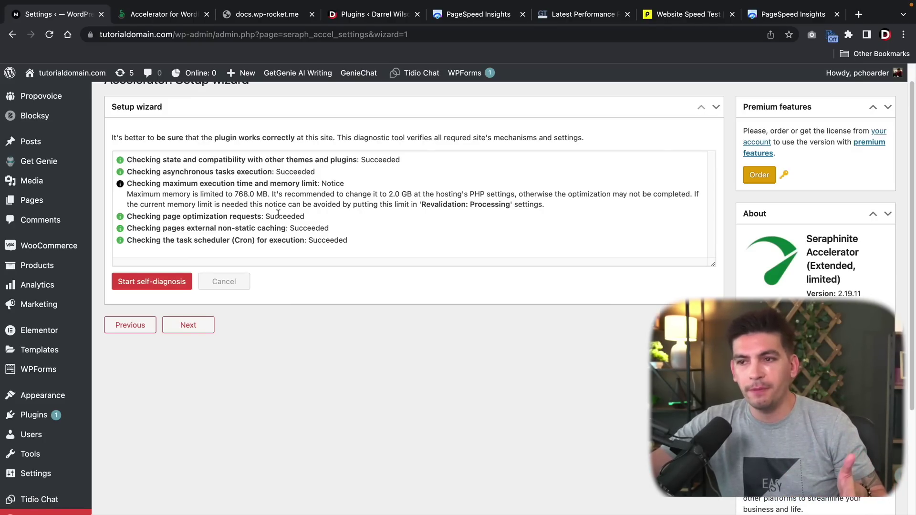
# Continue past the self-diagnosis, compare the two optimization modes and confirm Always a high score
pyautogui.click(188, 326)
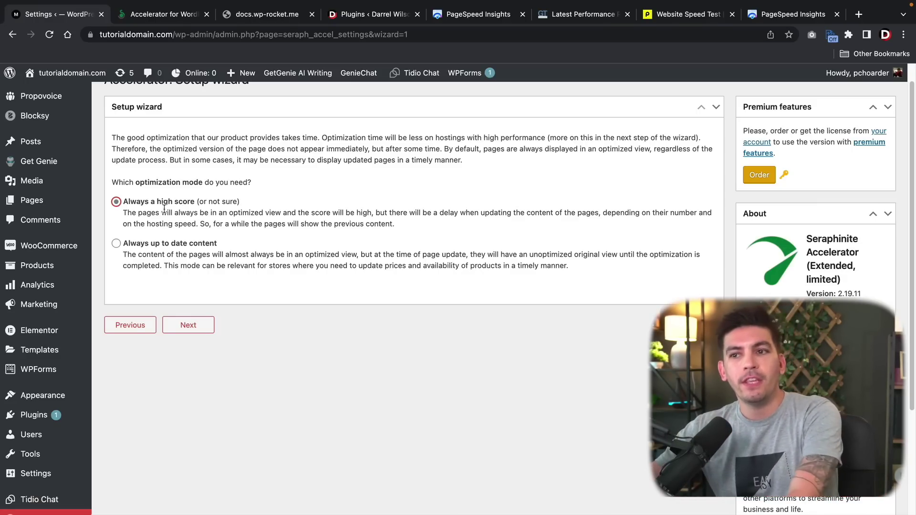
pyautogui.click(144, 249)
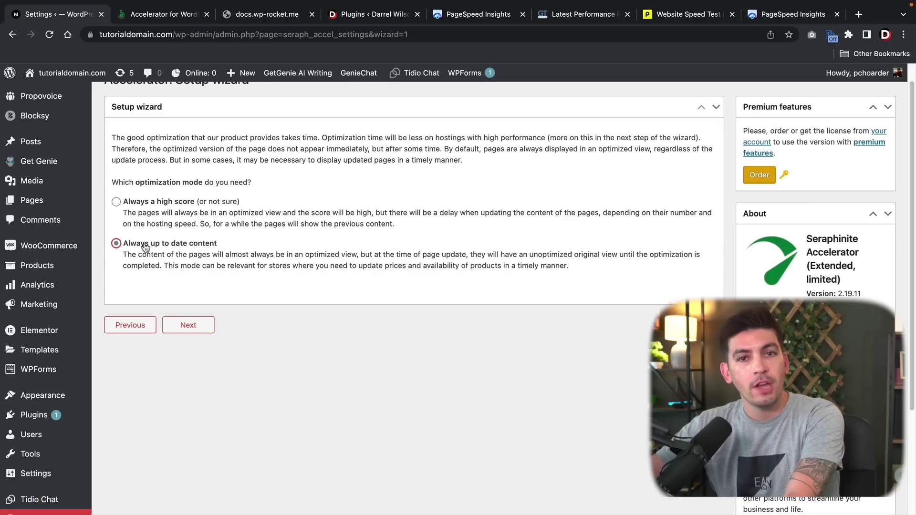
pyautogui.click(151, 205)
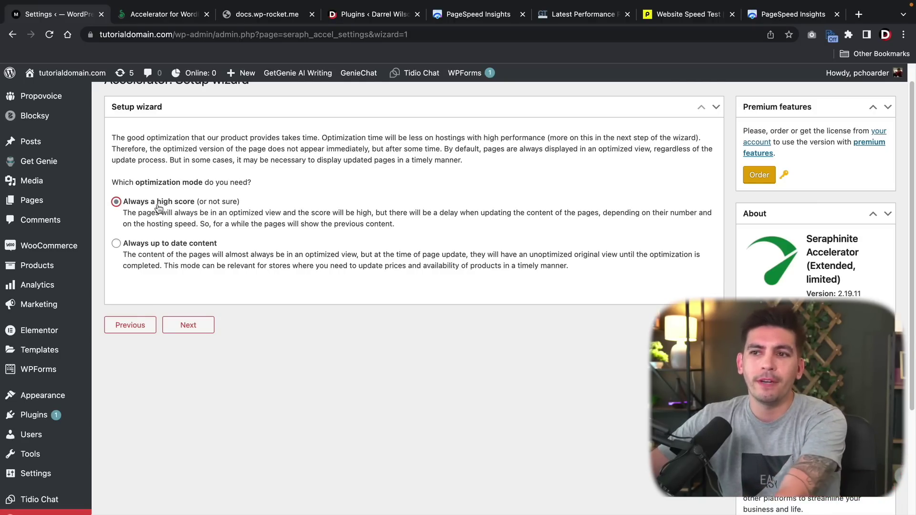
pyautogui.click(195, 329)
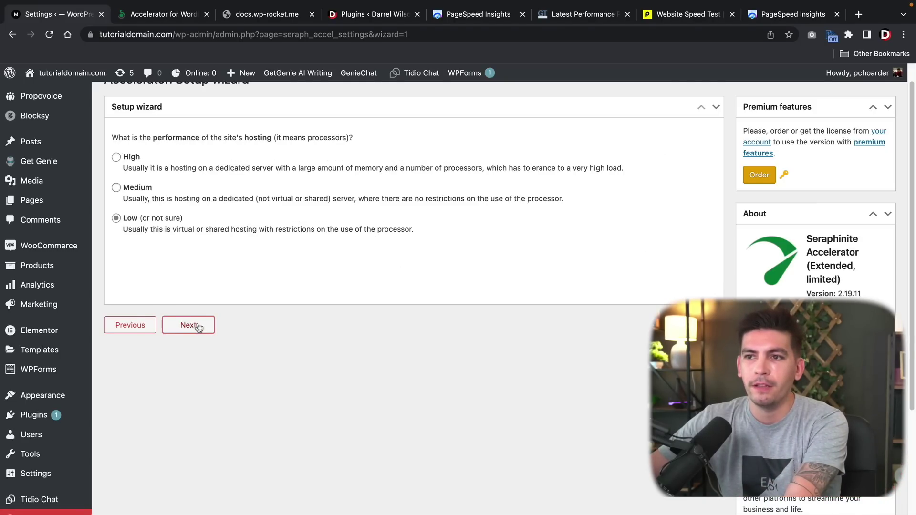
# Set the site's hosting performance to Low (or not sure) and continue the setup wizard
pyautogui.moveTo(130, 138); pyautogui.dragTo(254, 135)
pyautogui.click(254, 135)
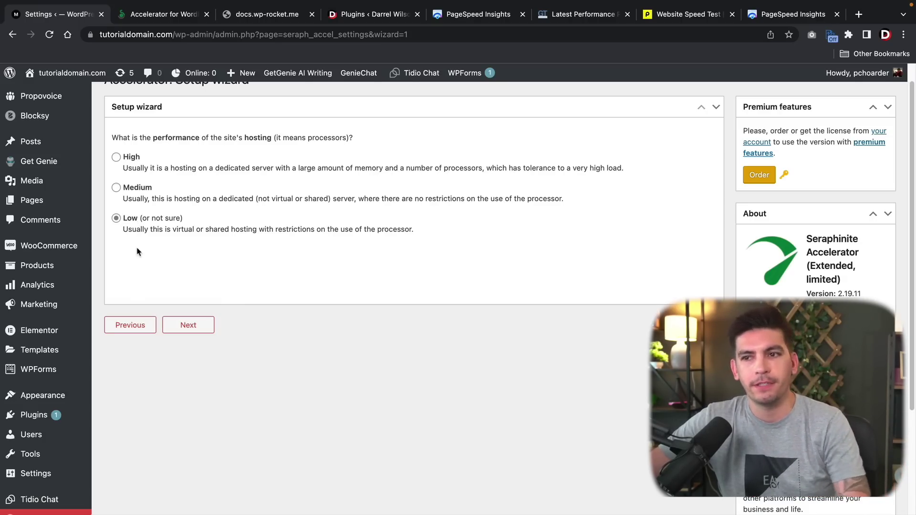
pyautogui.click(116, 218)
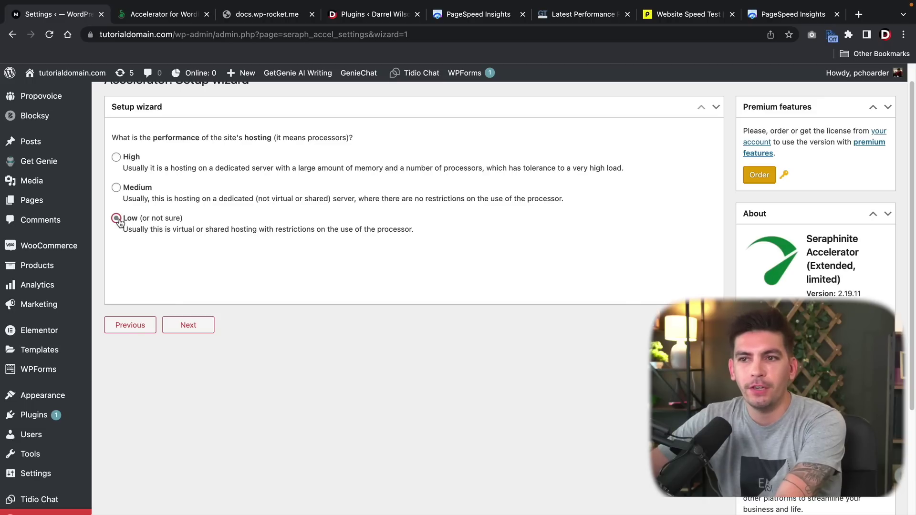
pyautogui.click(203, 324)
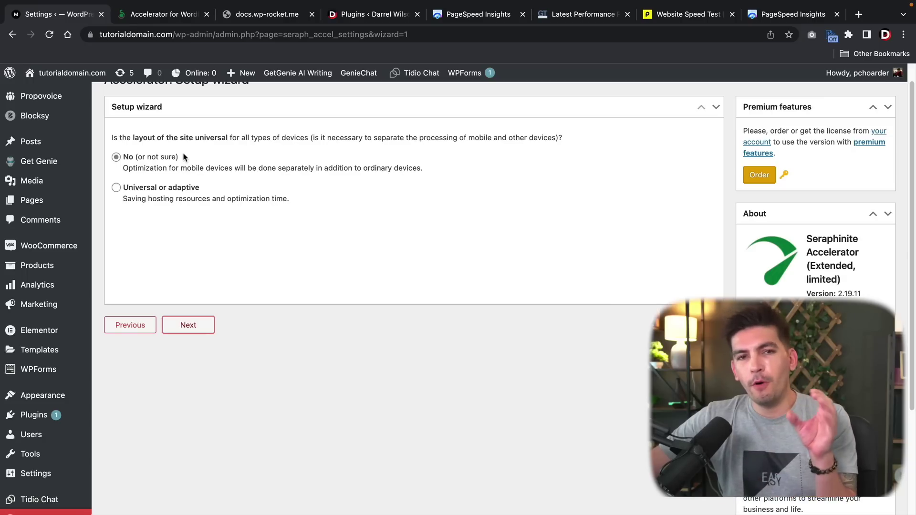
# Answer No (or not sure) for the universal site layout so mobile devices are optimized separately, and continue
pyautogui.click(153, 188)
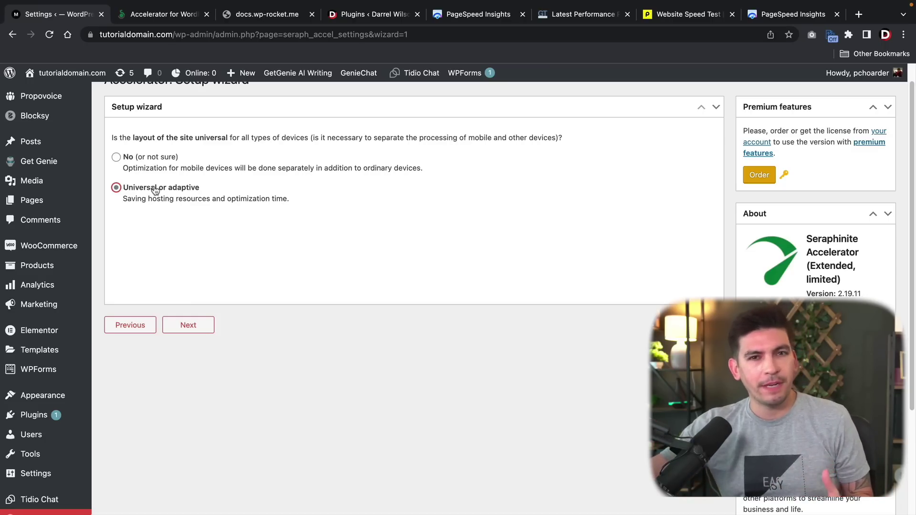
pyautogui.click(135, 159)
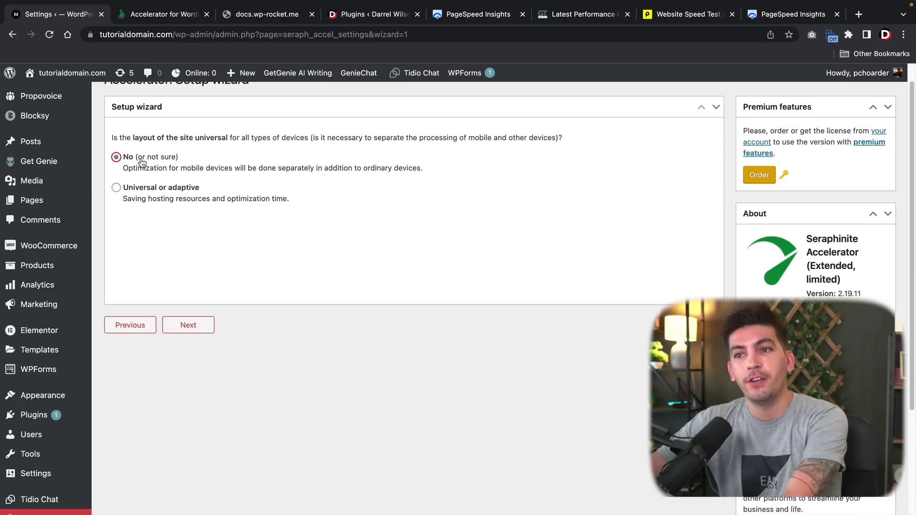
pyautogui.click(198, 326)
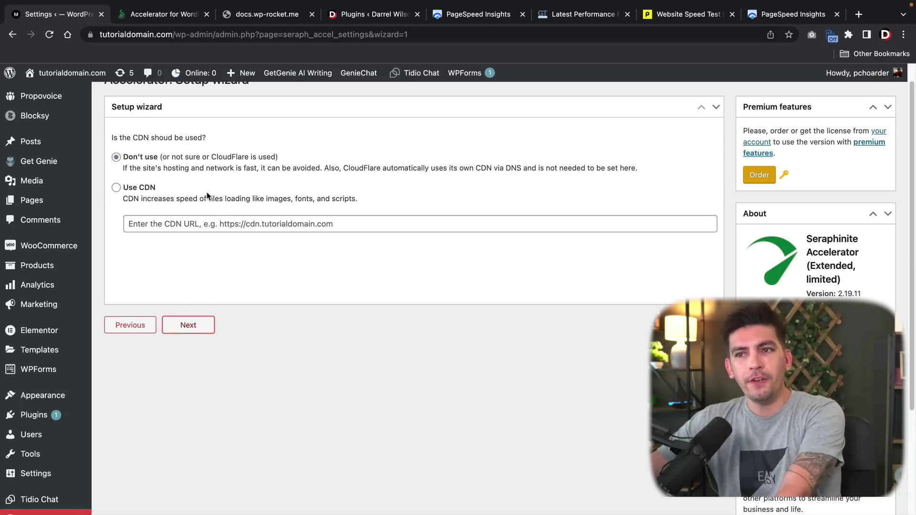
# Keep the CDN option on Don't use and finish the wizard with optimization of all the site's pages enabled
pyautogui.click(238, 225)
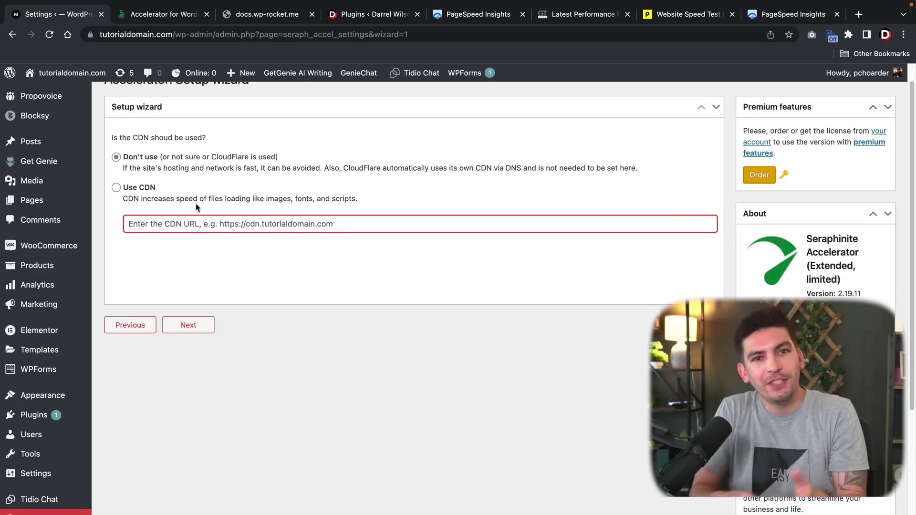
pyautogui.click(189, 327)
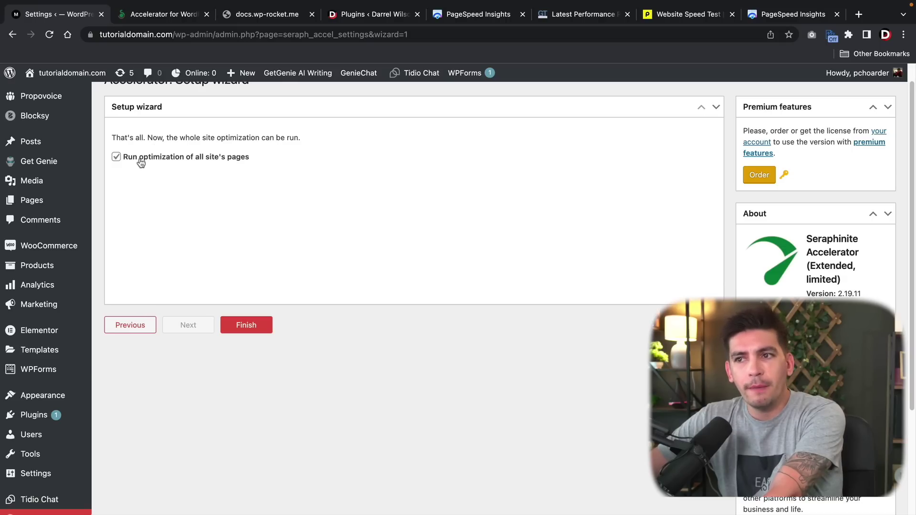
pyautogui.click(247, 326)
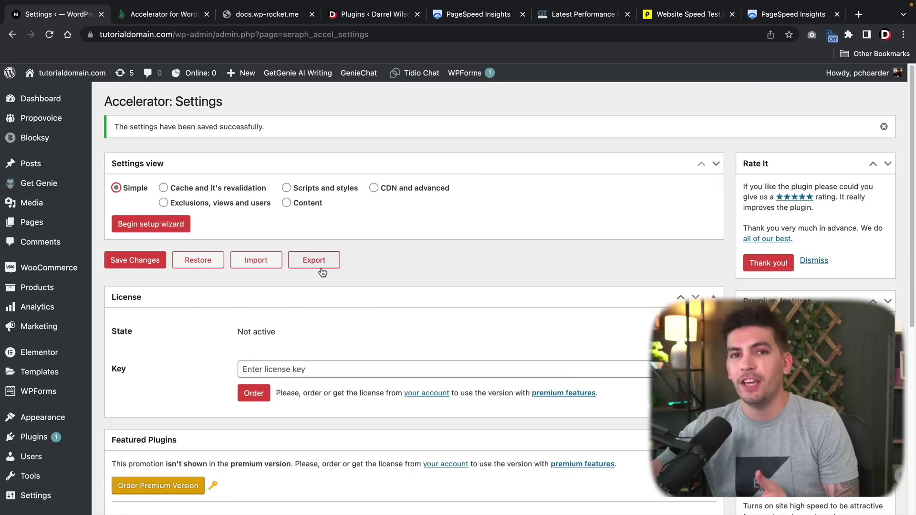
# Examine the plugin's Cache and it's revalidation settings, including the revalidation, browser cache, server and cloud, and license sections
pyautogui.click(201, 191)
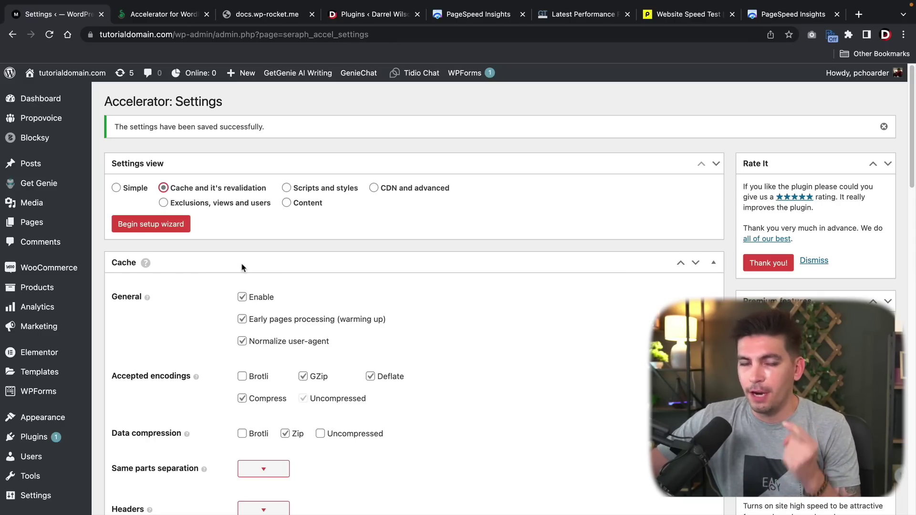
pyautogui.scroll(-3, 237, 276)
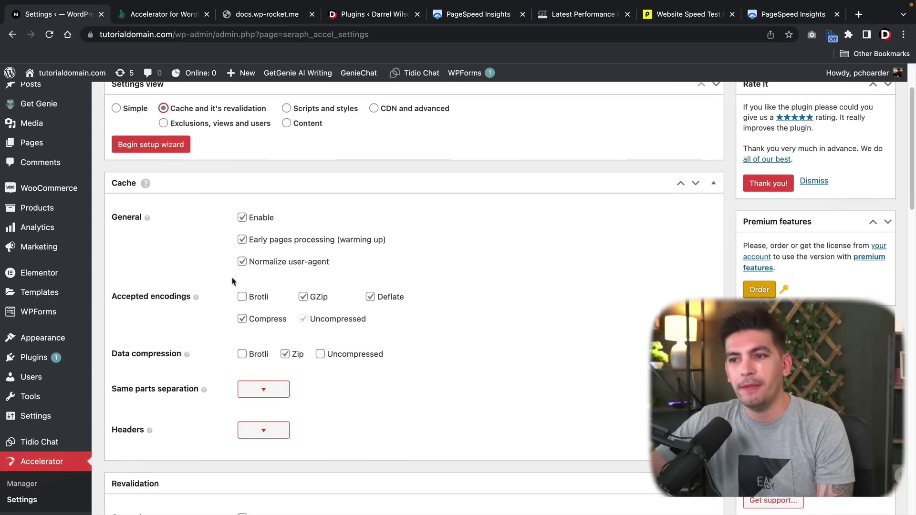
pyautogui.scroll(-1, 233, 281)
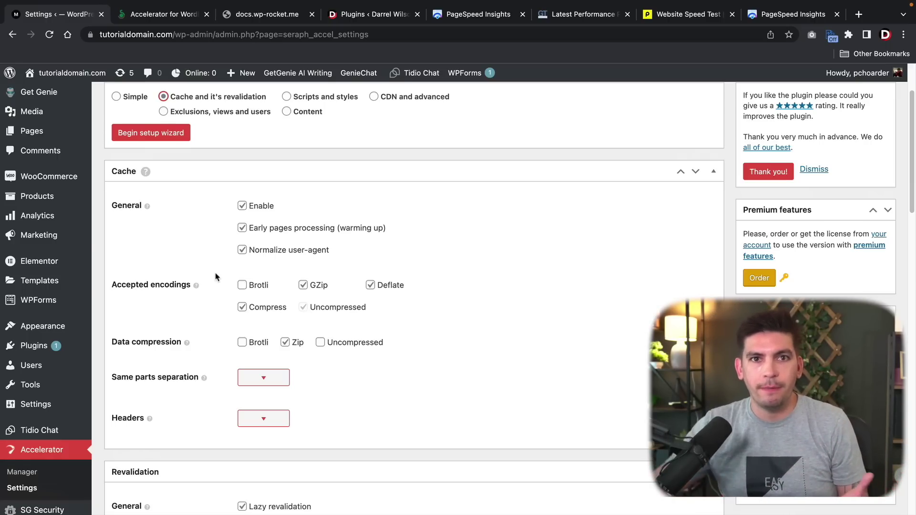
pyautogui.scroll(-5, 215, 276)
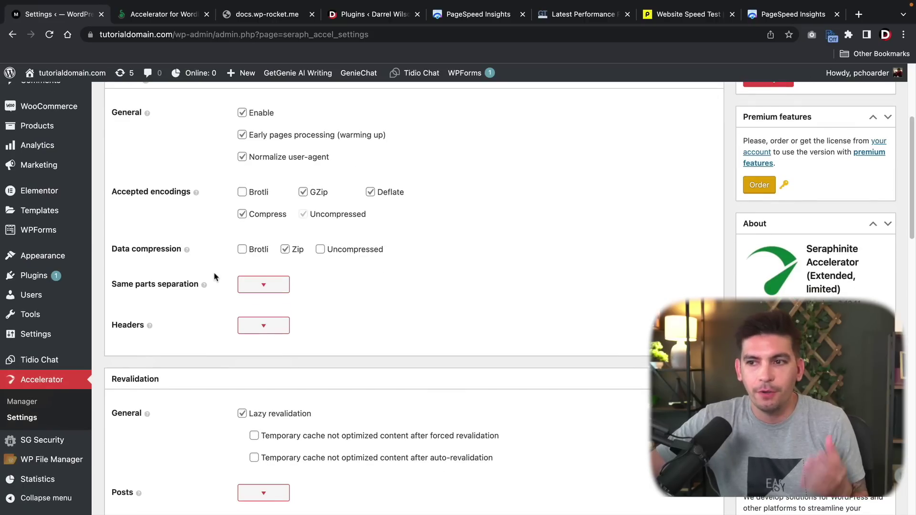
pyautogui.scroll(-3, 215, 276)
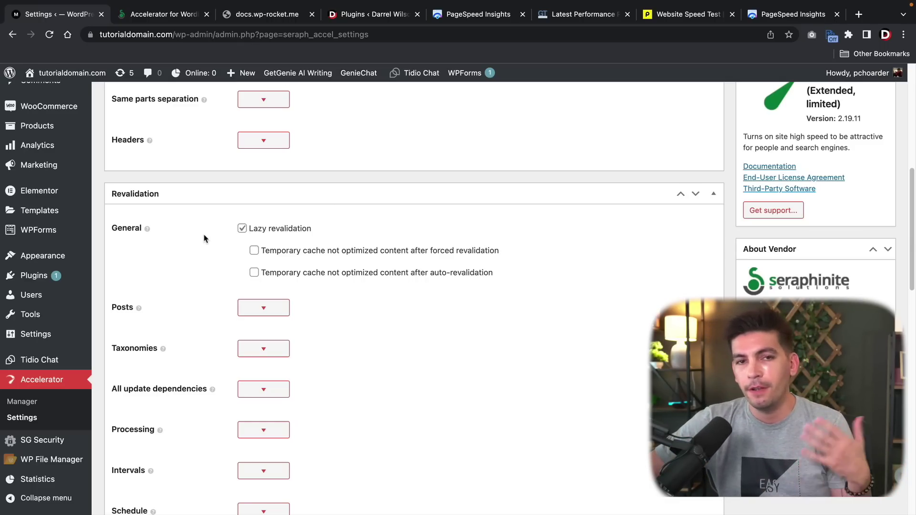
pyautogui.scroll(-7, 205, 238)
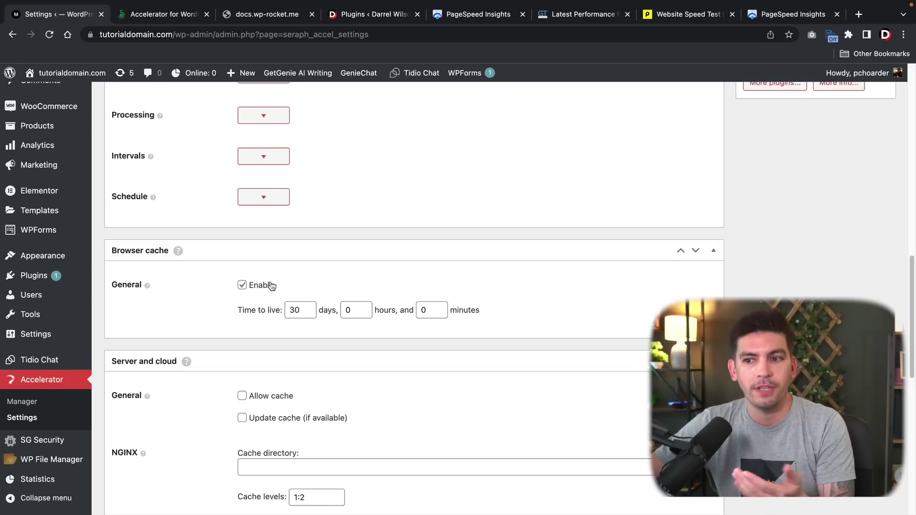
pyautogui.scroll(-3, 229, 274)
pyautogui.scroll(-1, 223, 279)
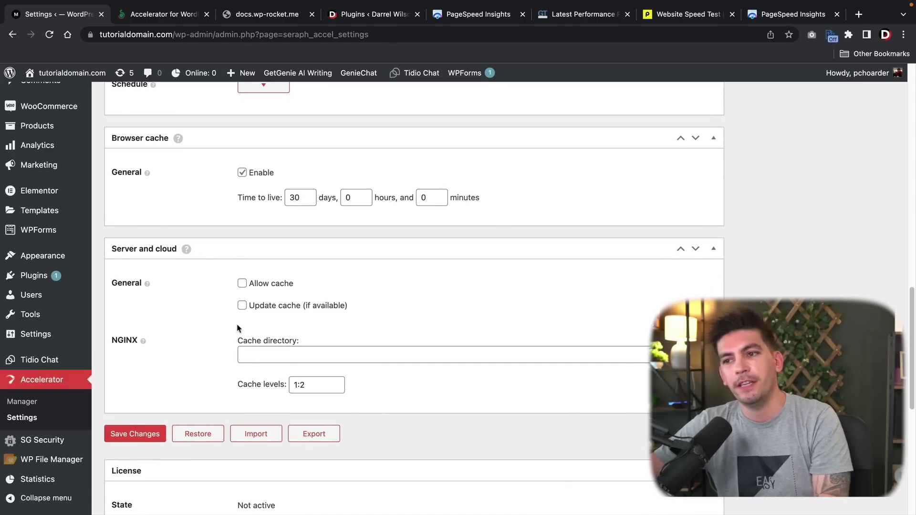
pyautogui.scroll(-5, 238, 326)
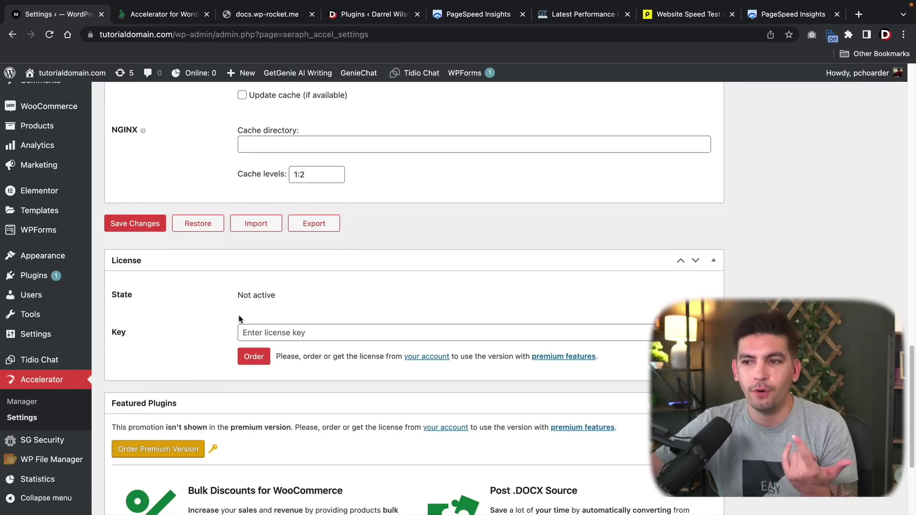
pyautogui.scroll(-2, 240, 318)
pyautogui.scroll(5, 240, 319)
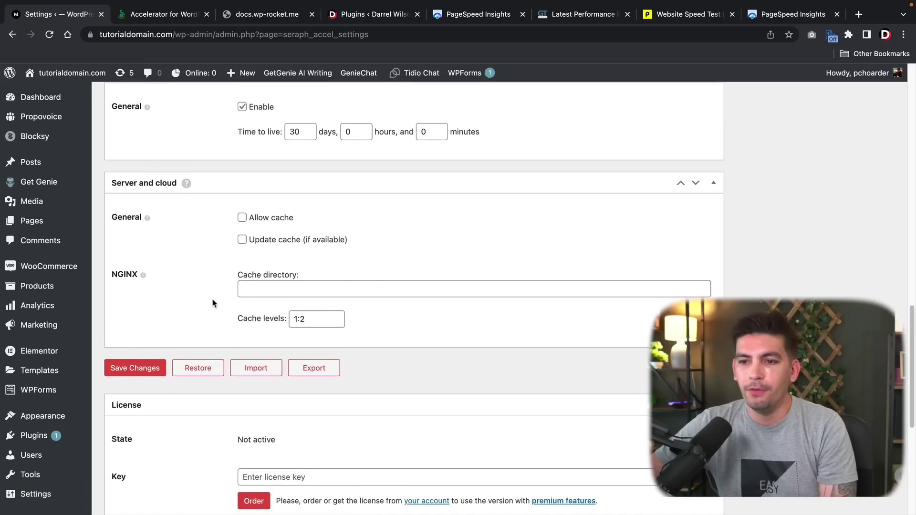
pyautogui.scroll(-5, 213, 303)
pyautogui.scroll(-1, 213, 302)
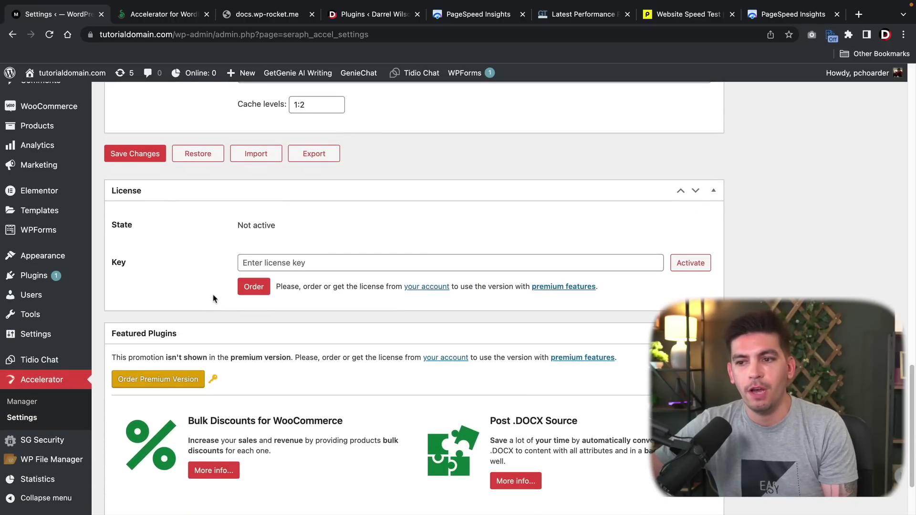
pyautogui.scroll(-2, 212, 299)
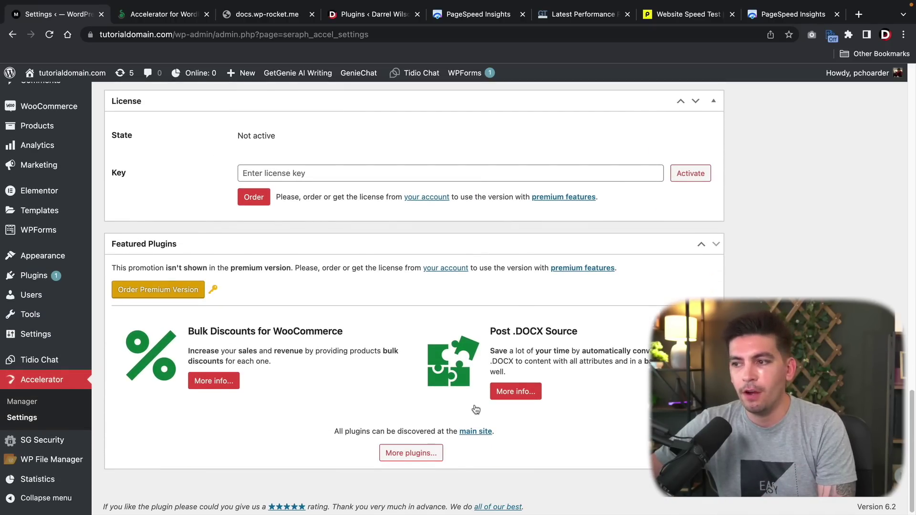
# Move the Featured Plugins section above the License section on the Accelerator settings page
pyautogui.click(700, 244)
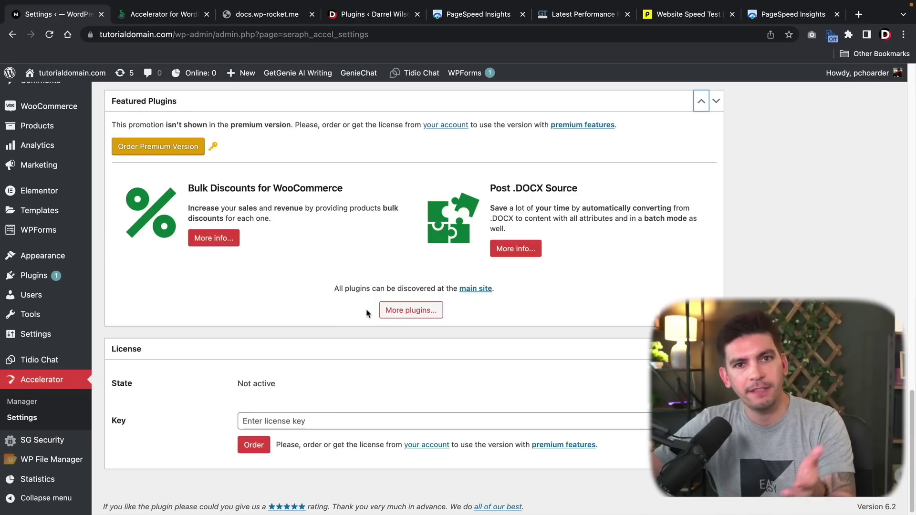
pyautogui.scroll(15, 317, 302)
pyautogui.scroll(3, 317, 304)
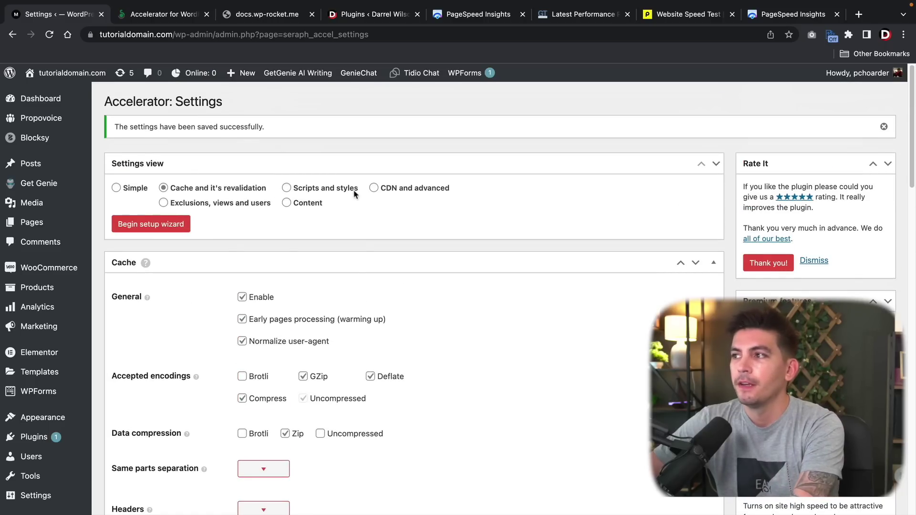
# Enable Fast loading in the general Scripts options of the Scripts and styles settings, leaving Early preloading off
pyautogui.click(287, 188)
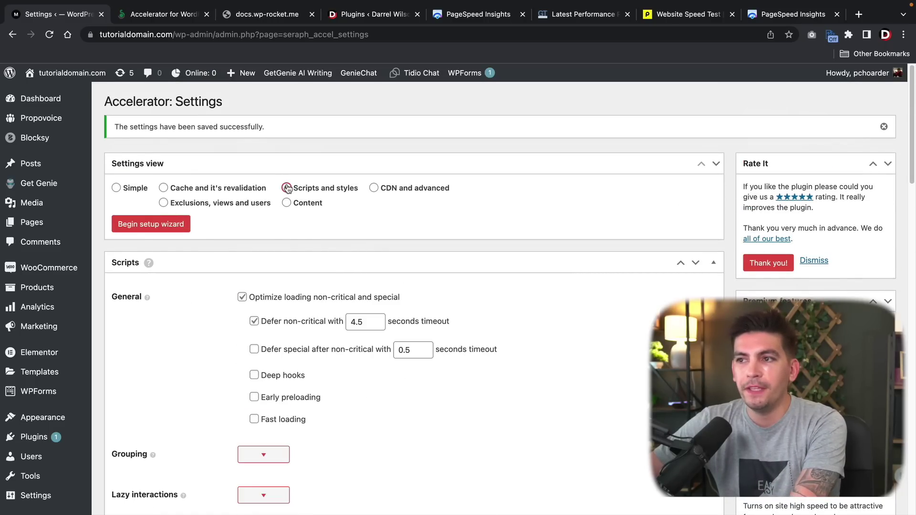
pyautogui.scroll(-2, 308, 239)
pyautogui.scroll(-2, 304, 251)
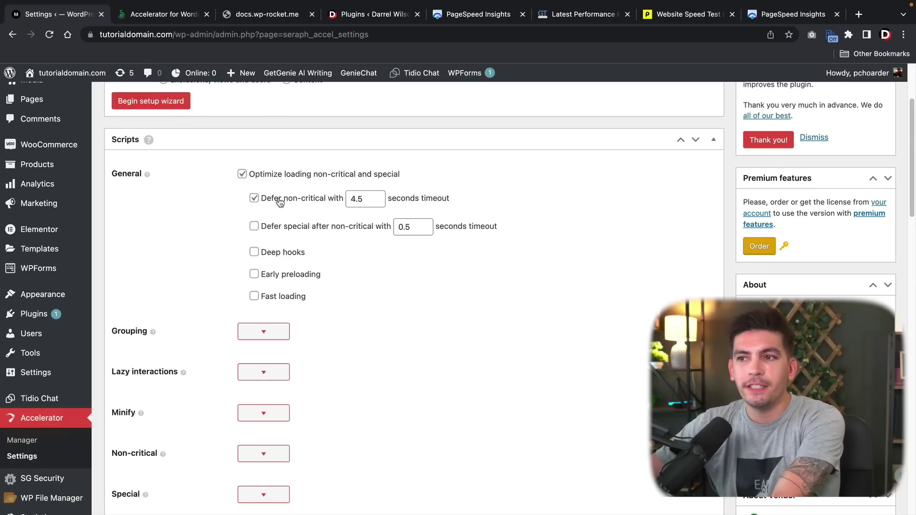
pyautogui.click(358, 196)
pyautogui.doubleClick(359, 198)
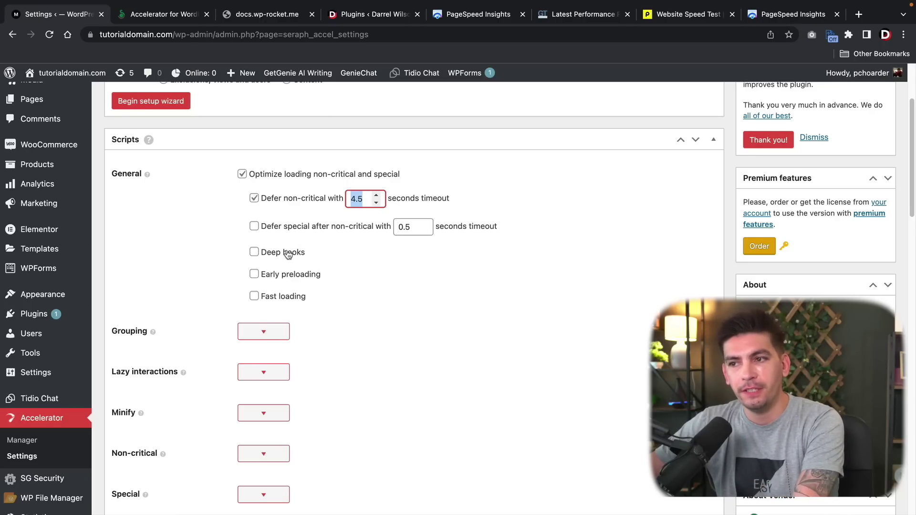
pyautogui.click(289, 276)
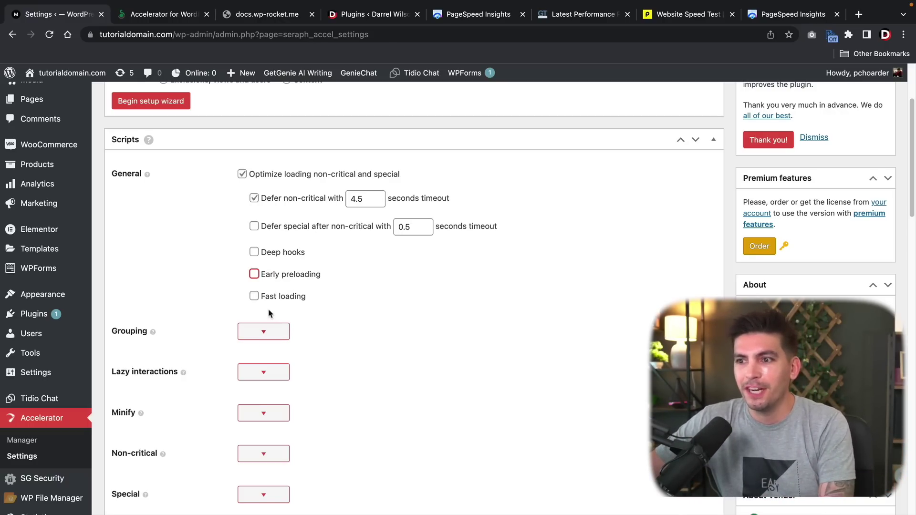
pyautogui.scroll(-5, 271, 302)
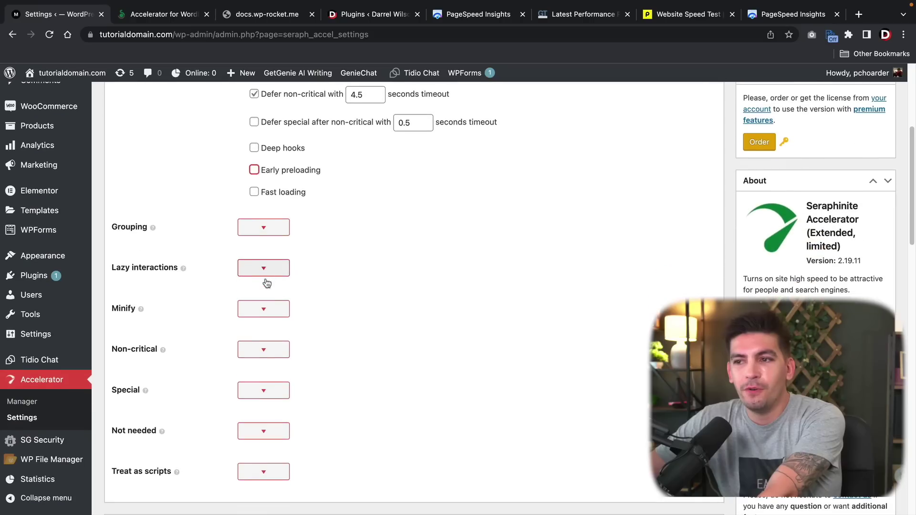
pyautogui.scroll(5, 270, 214)
pyautogui.click(262, 291)
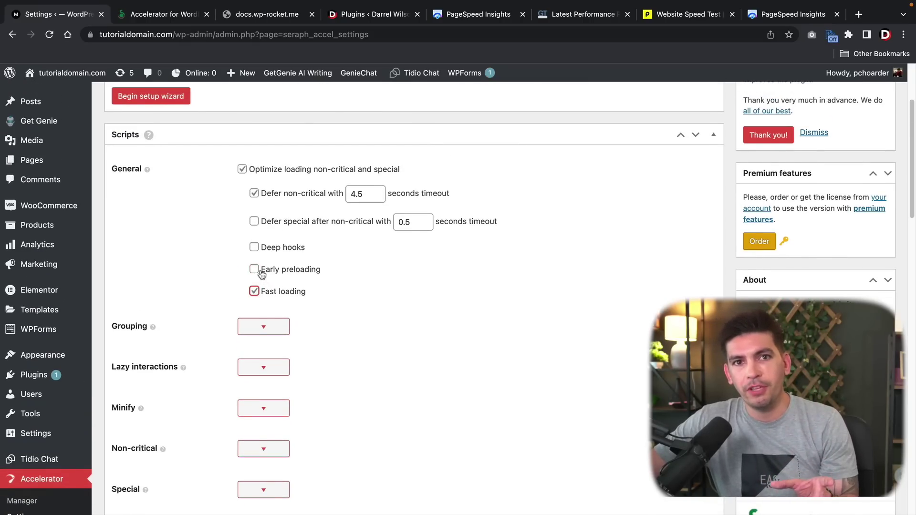
# Open the documentation for the general Scripts settings and read the Fast loading description
pyautogui.click(147, 170)
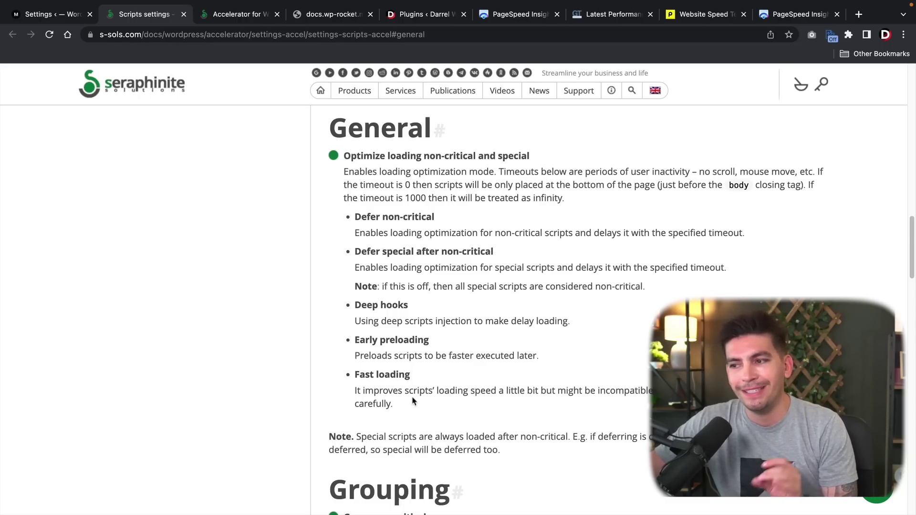
pyautogui.moveTo(400, 407); pyautogui.dragTo(347, 391)
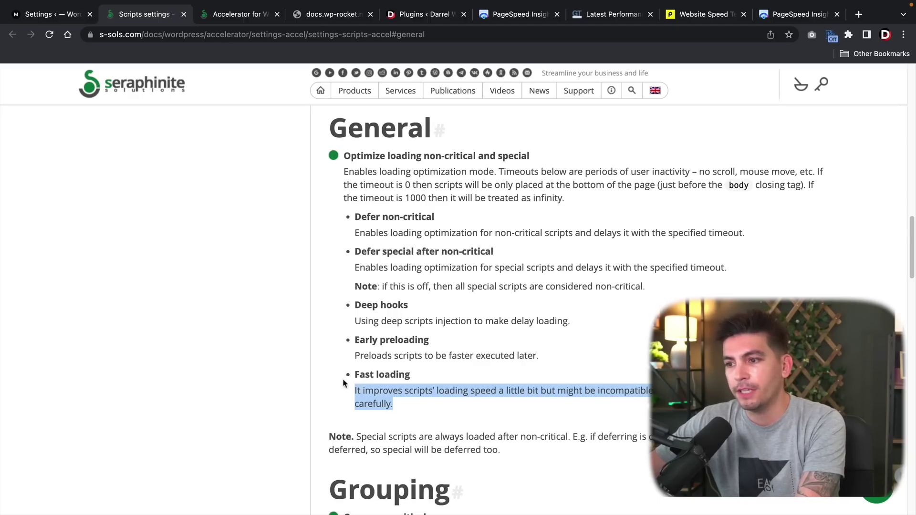
pyautogui.moveTo(405, 405); pyautogui.dragTo(359, 390)
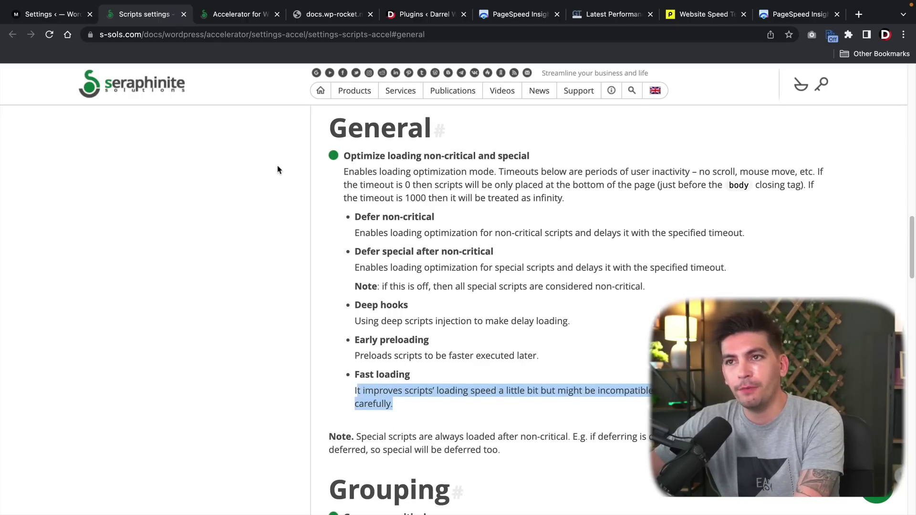
# Return to the Accelerator settings and disable Fast loading in the general Scripts options
pyautogui.click(60, 42)
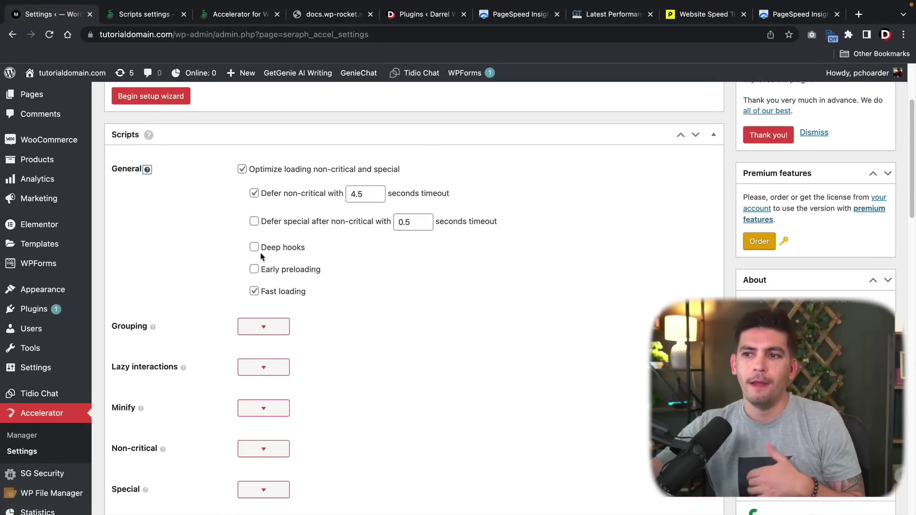
pyautogui.click(254, 291)
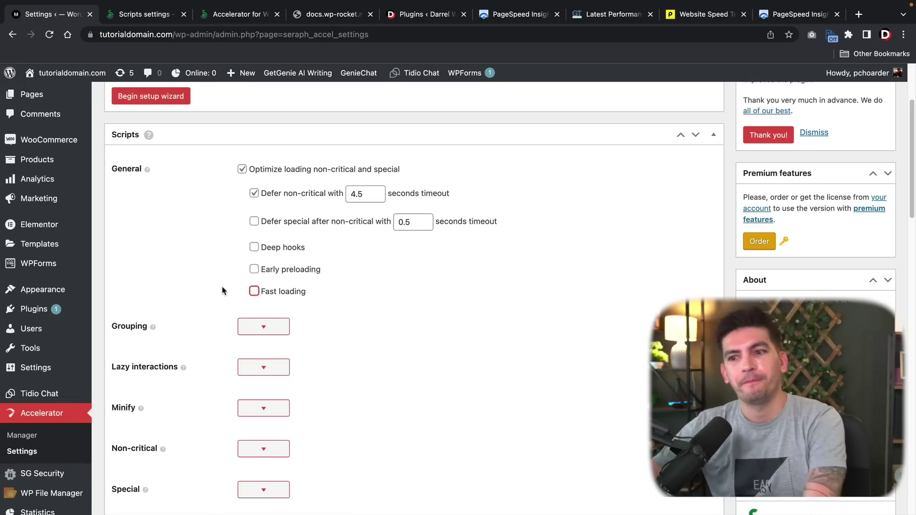
# Switch the critical styles grouping in the general Styles options to combine, and restore it to don't combine
pyautogui.scroll(-5, 224, 290)
pyautogui.scroll(-5, 222, 290)
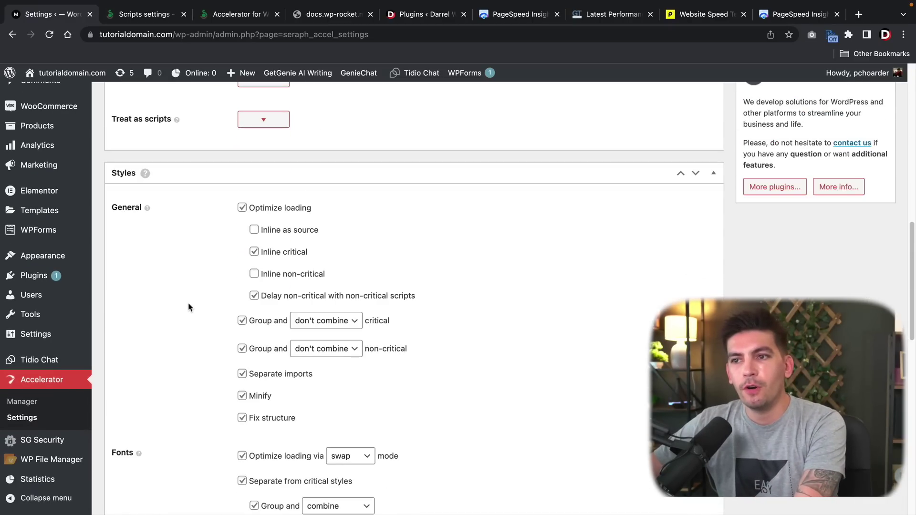
pyautogui.scroll(-1, 207, 297)
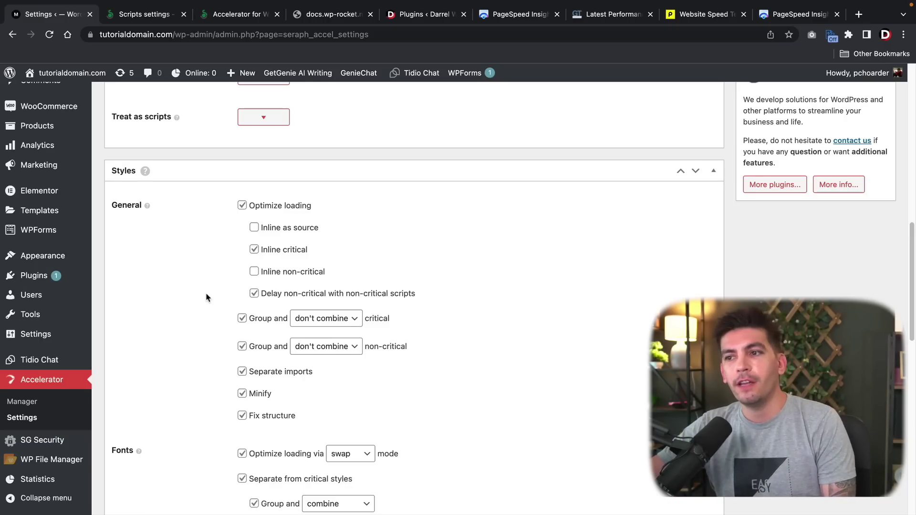
pyautogui.click(321, 327)
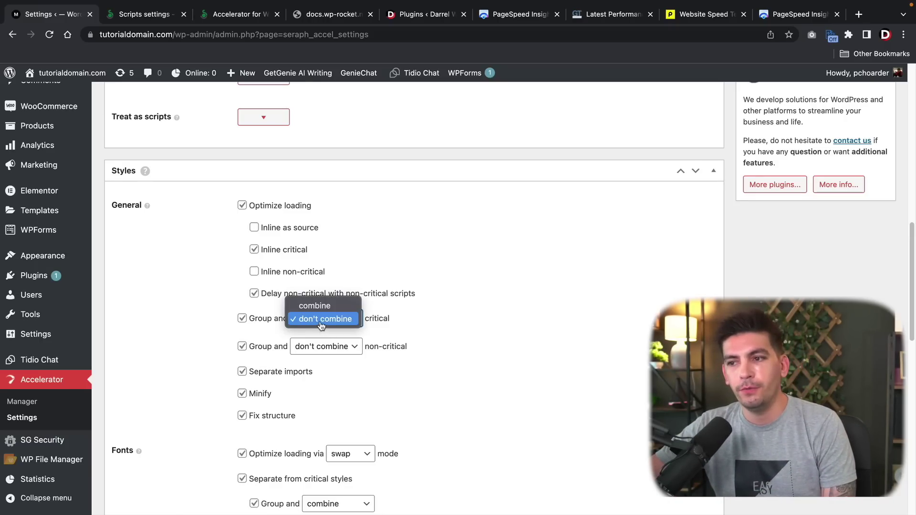
pyautogui.click(326, 306)
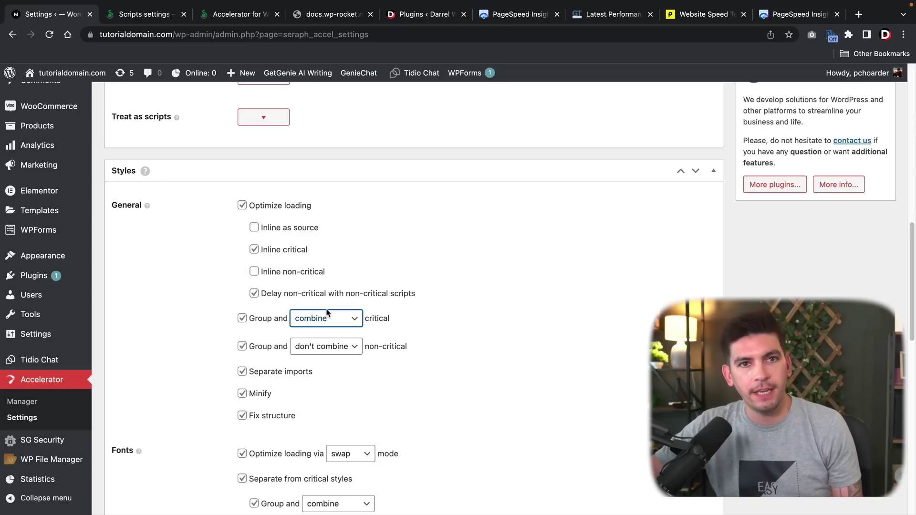
pyautogui.click(327, 320)
pyautogui.click(327, 335)
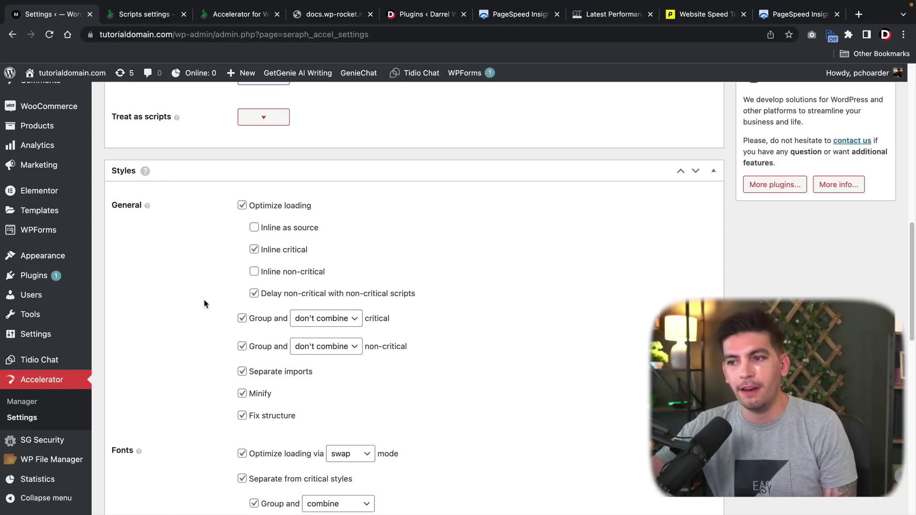
# Save the changes made to the Scripts and styles settings
pyautogui.scroll(-3, 191, 326)
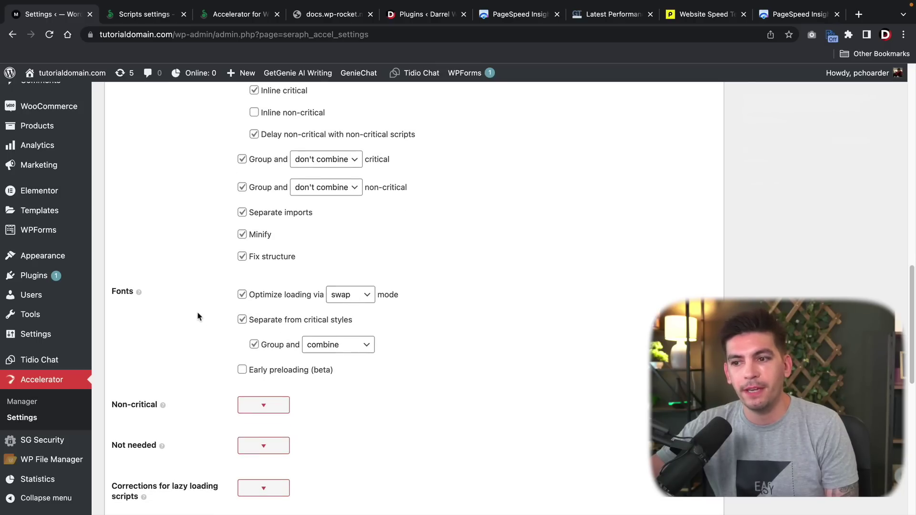
pyautogui.scroll(-1, 197, 316)
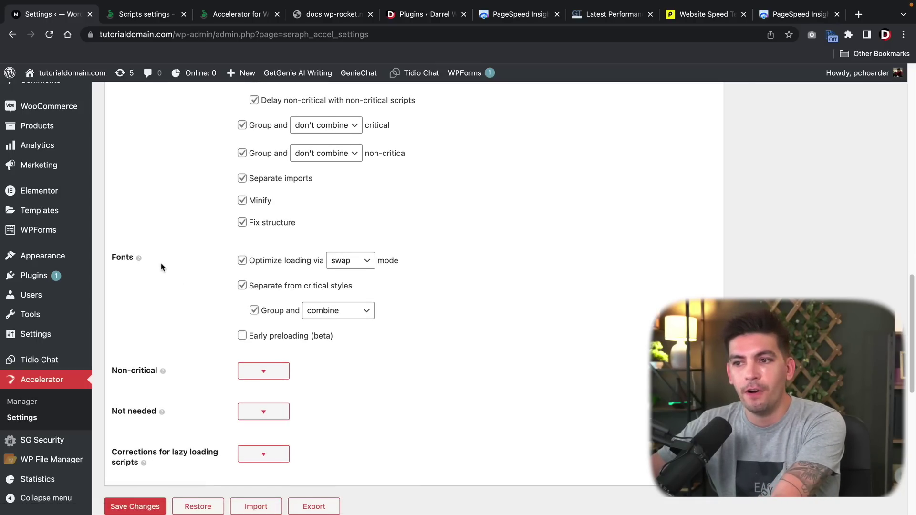
pyautogui.scroll(-1, 161, 265)
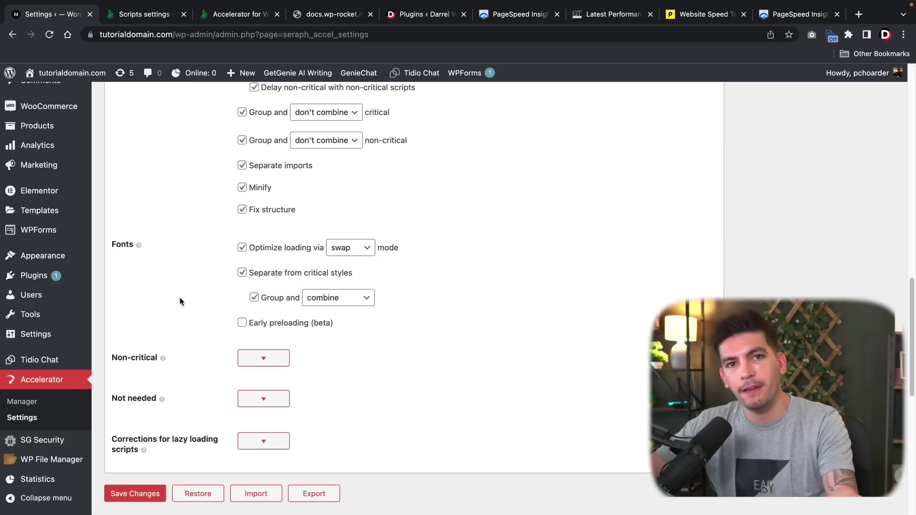
pyautogui.scroll(-5, 180, 301)
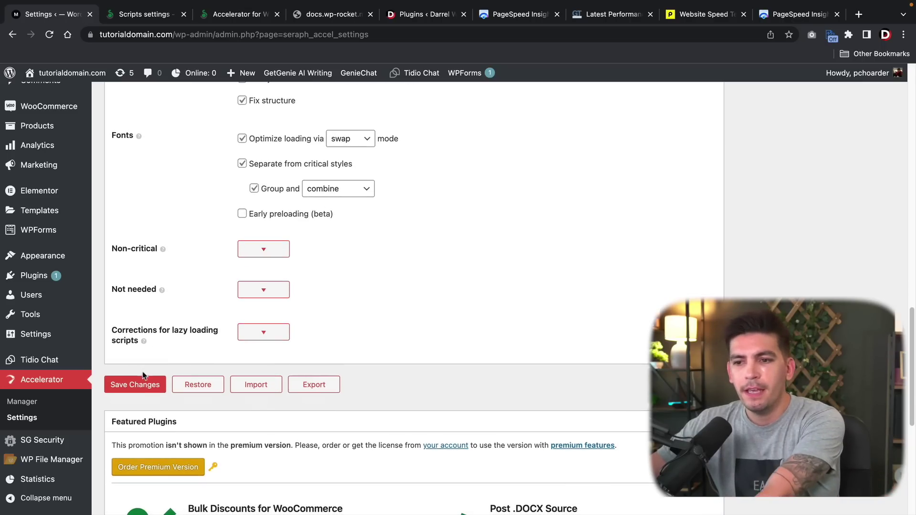
pyautogui.click(144, 387)
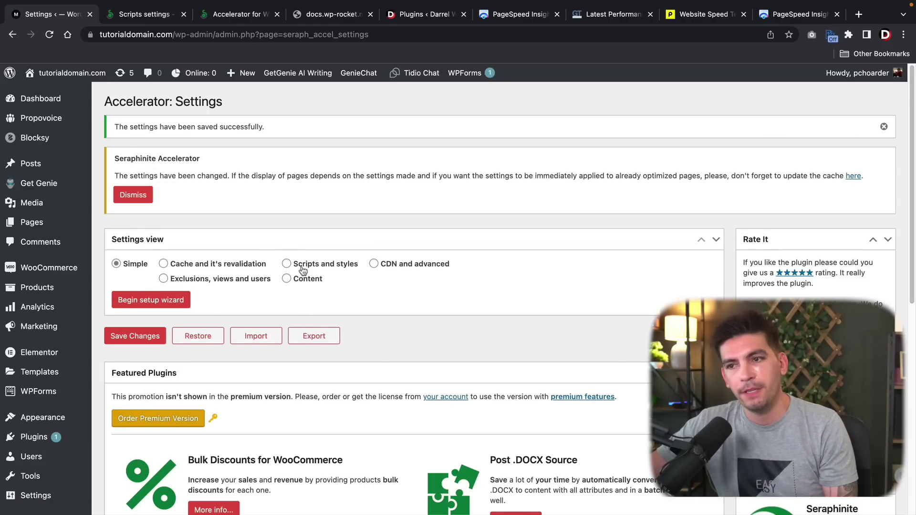
# Show the Content settings view and examine the HTML options and the Images options, including WebP and Avif compression
pyautogui.click(298, 281)
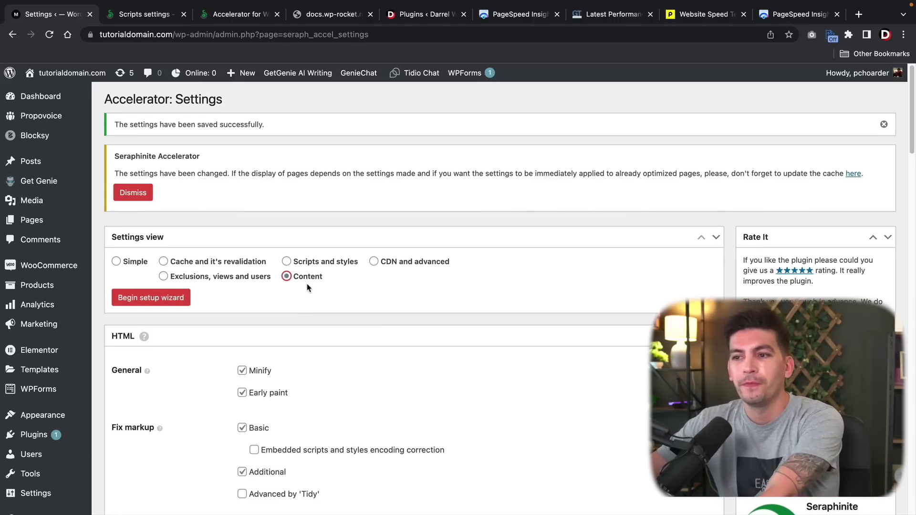
pyautogui.scroll(-2, 306, 287)
pyautogui.scroll(-2, 306, 287)
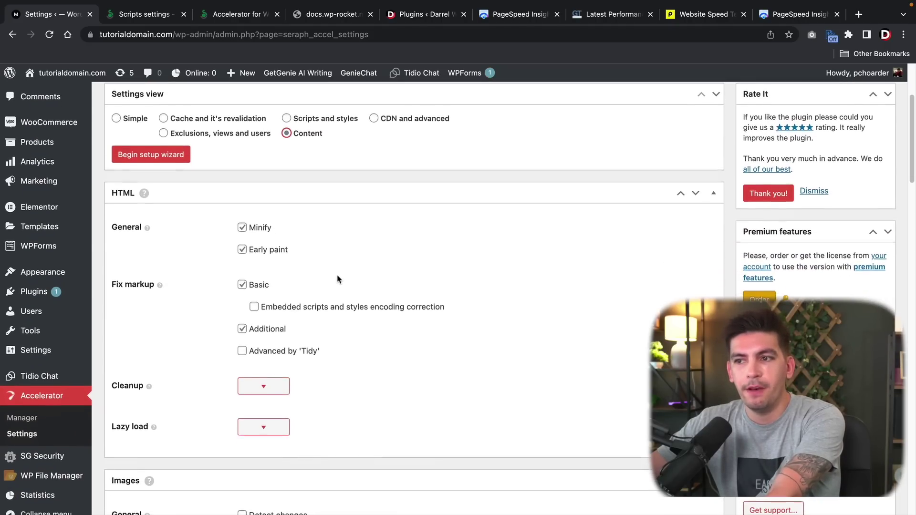
pyautogui.scroll(-1, 329, 275)
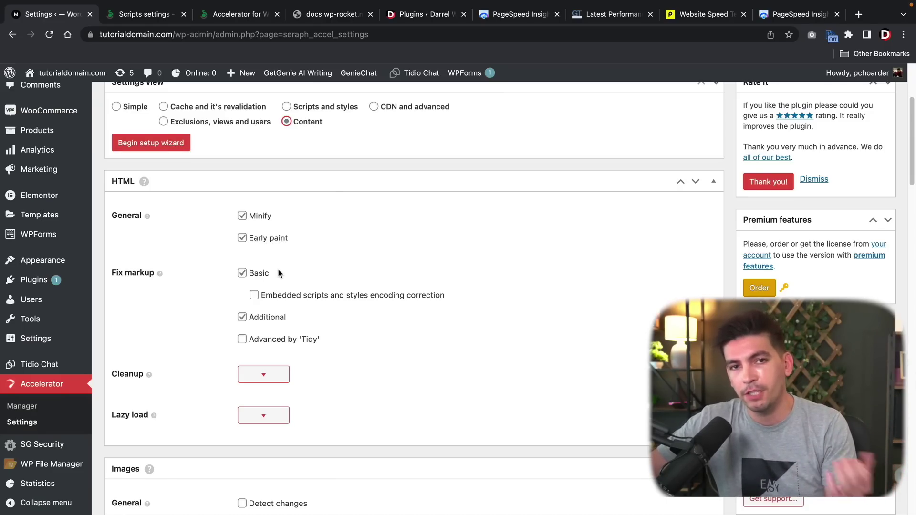
pyautogui.scroll(-7, 220, 223)
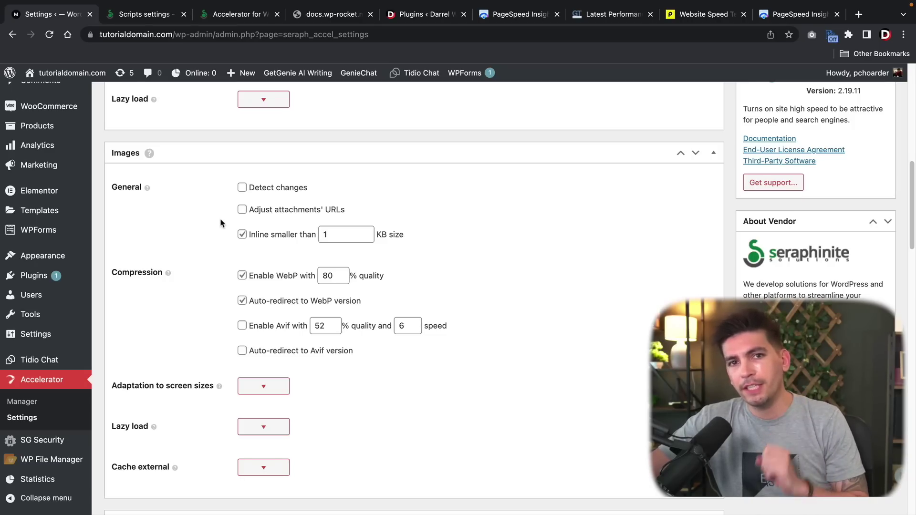
pyautogui.moveTo(335, 276); pyautogui.dragTo(317, 277)
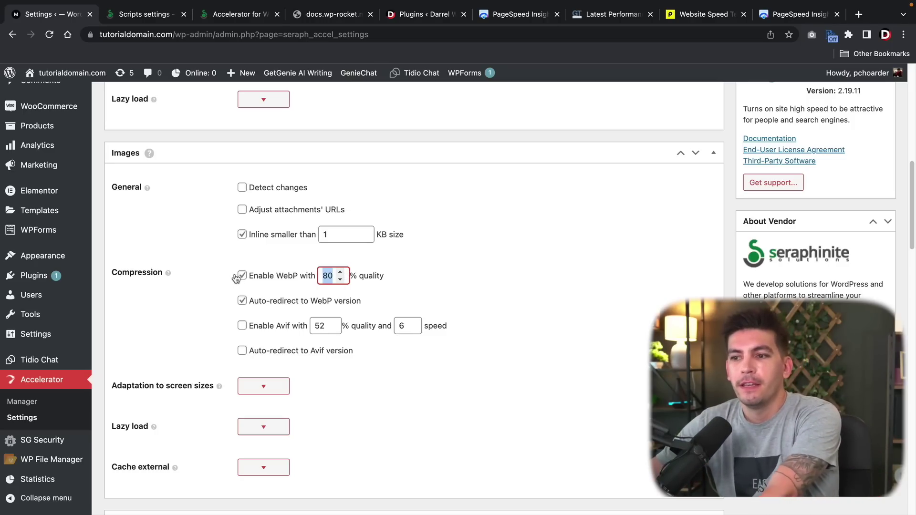
pyautogui.scroll(-2, 214, 274)
pyautogui.scroll(-3, 213, 274)
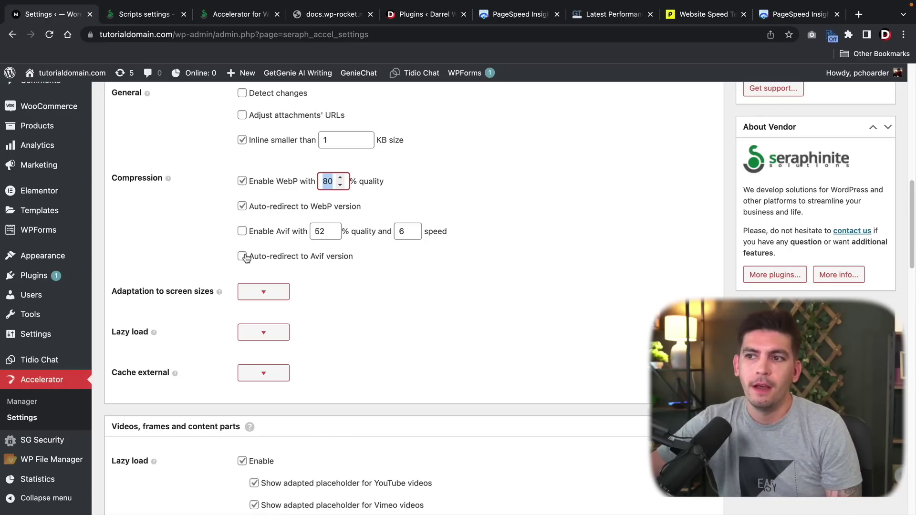
# Examine the lazy load options and the corrections for lazy loading scripts under Videos, frames and content parts
pyautogui.scroll(-2, 239, 248)
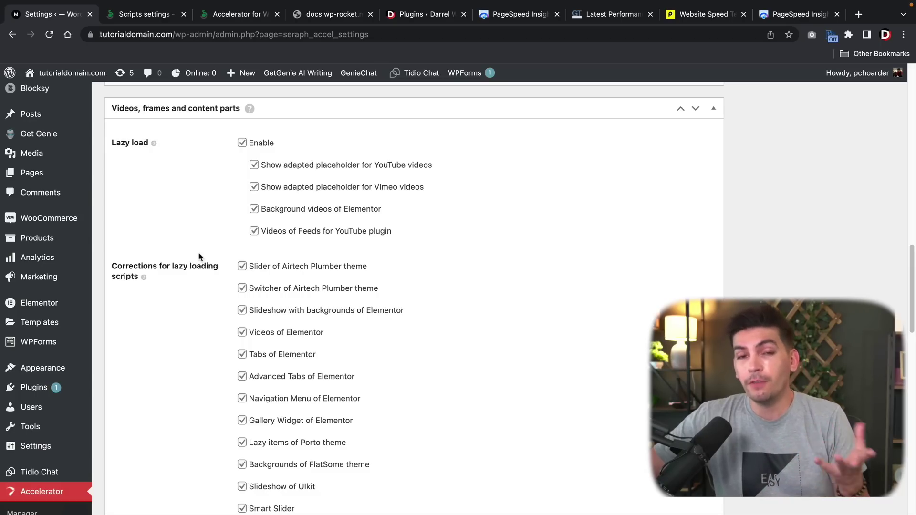
pyautogui.scroll(-1, 200, 256)
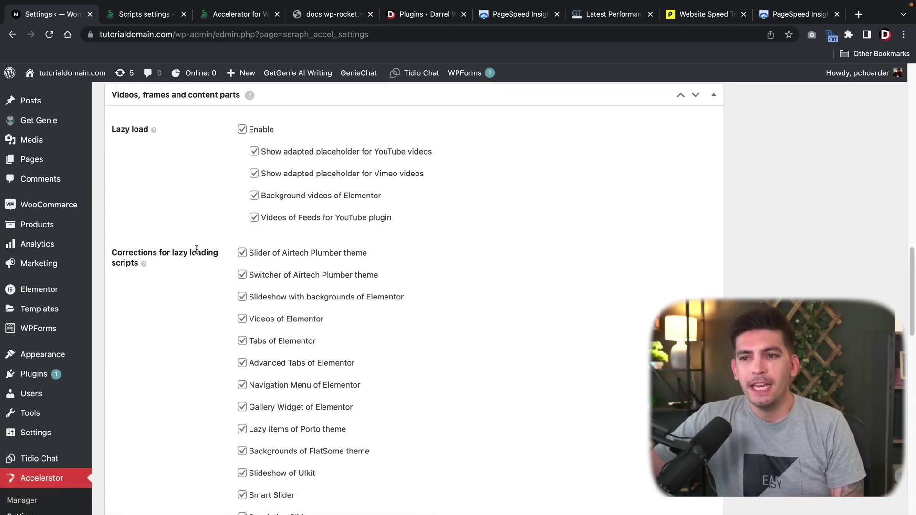
pyautogui.scroll(-2, 196, 249)
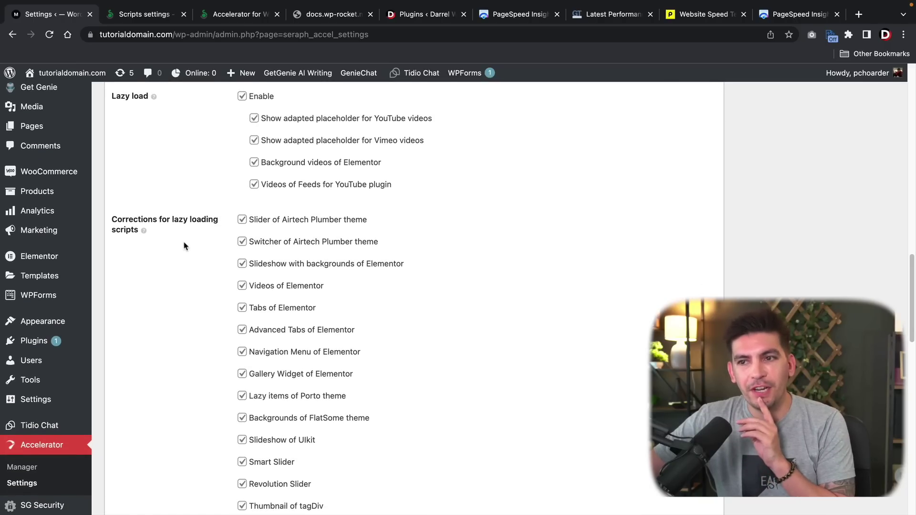
pyautogui.scroll(-2, 184, 253)
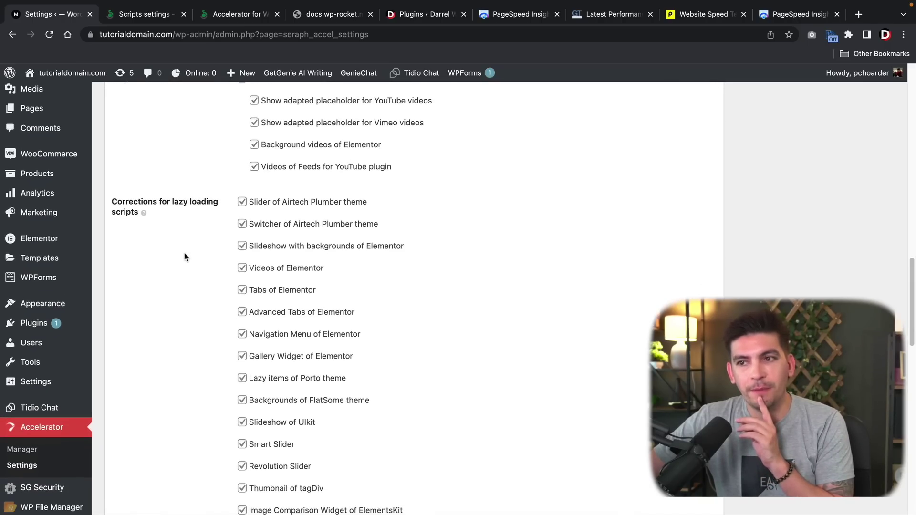
pyautogui.scroll(-5, 184, 256)
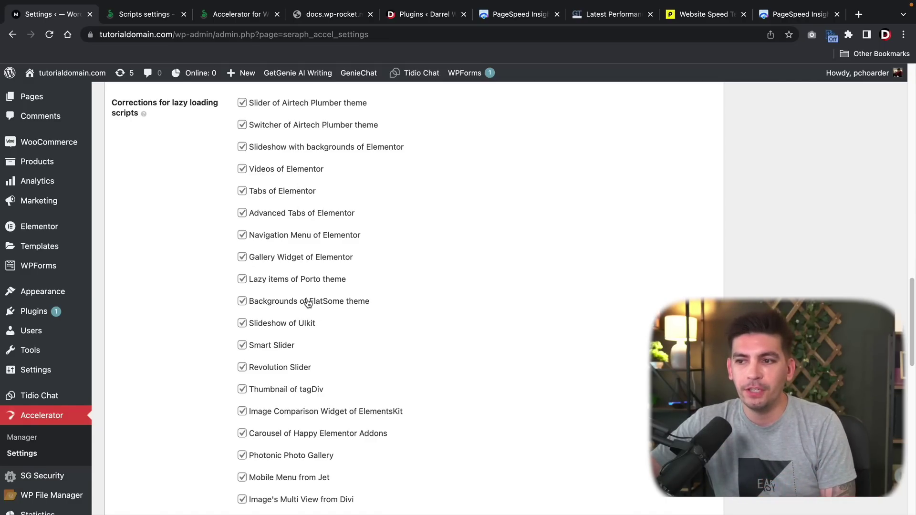
pyautogui.scroll(-10, 250, 339)
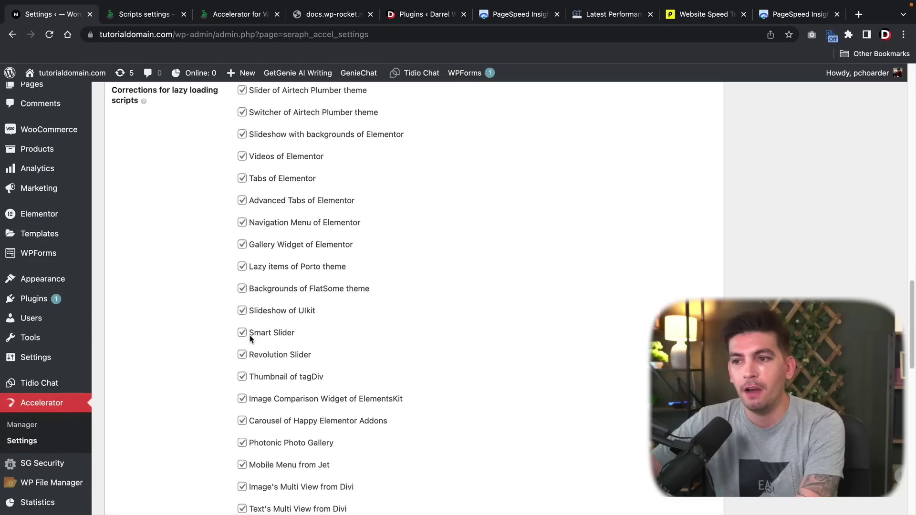